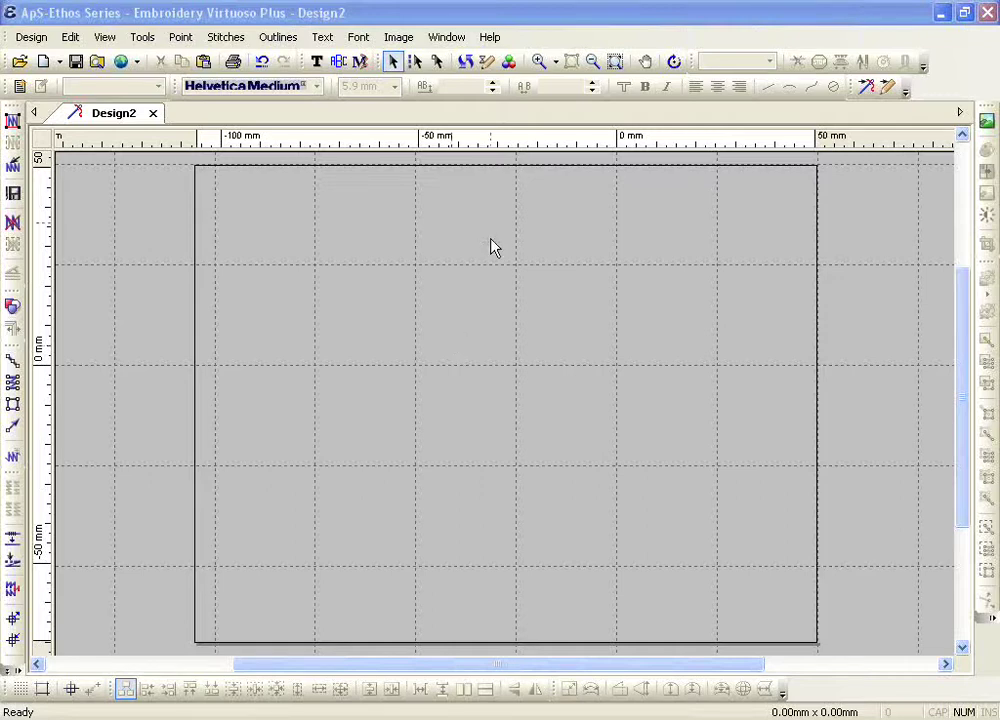
- Insert an image, skip the disk prompt, and load the 'New Image' logo file
click(398, 37)
click(400, 59)
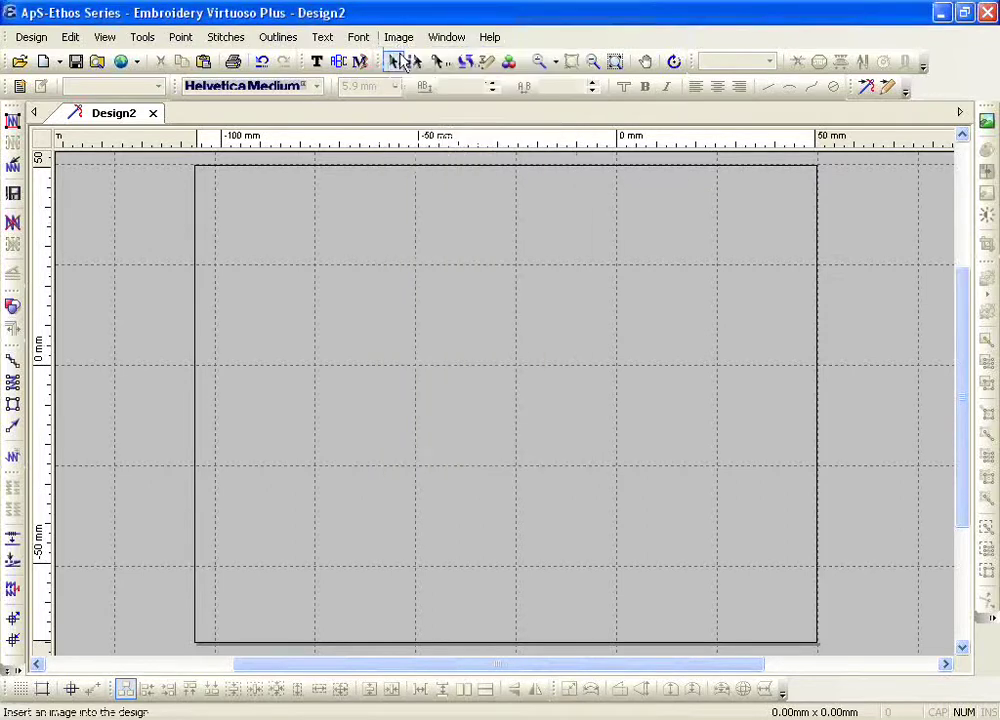
click(598, 404)
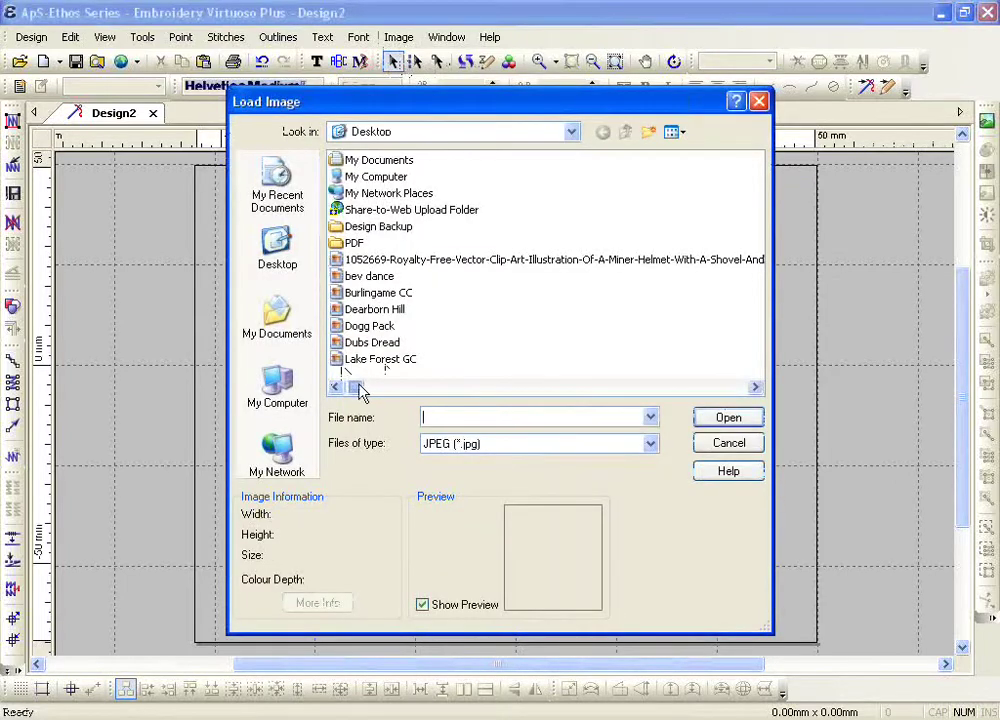
drag(357, 392, 665, 397)
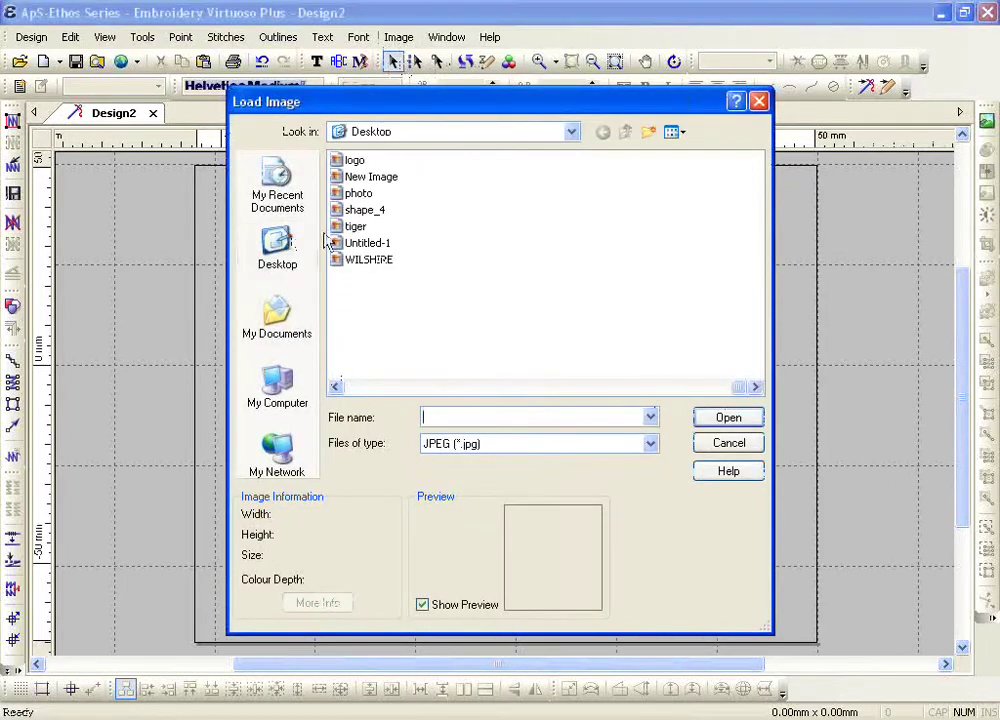
click(352, 245)
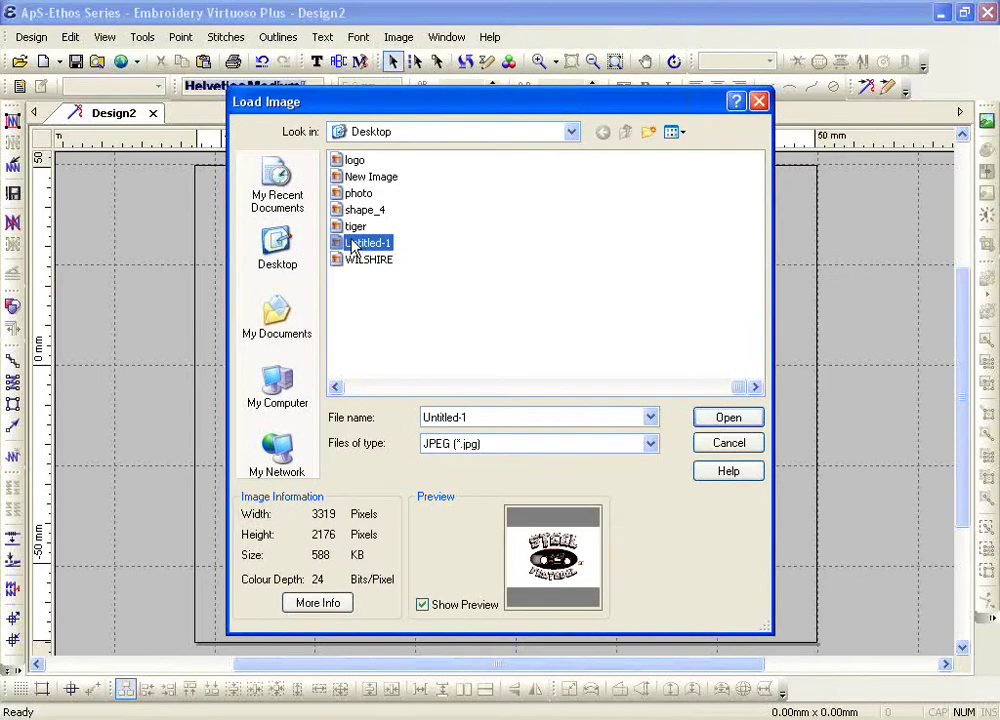
click(353, 180)
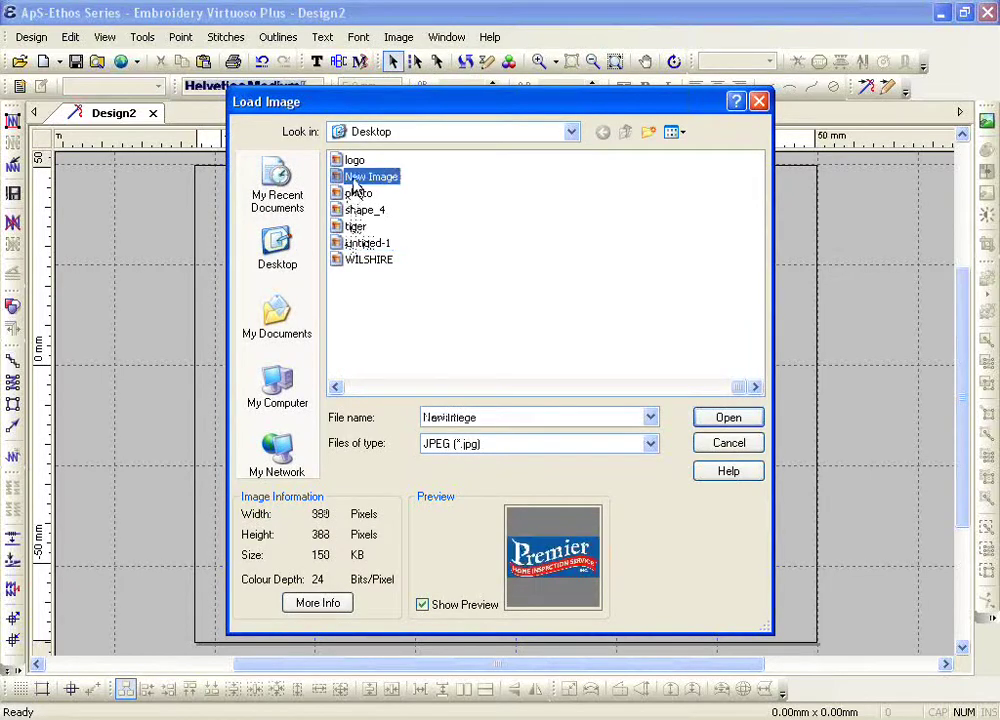
double_click(353, 187)
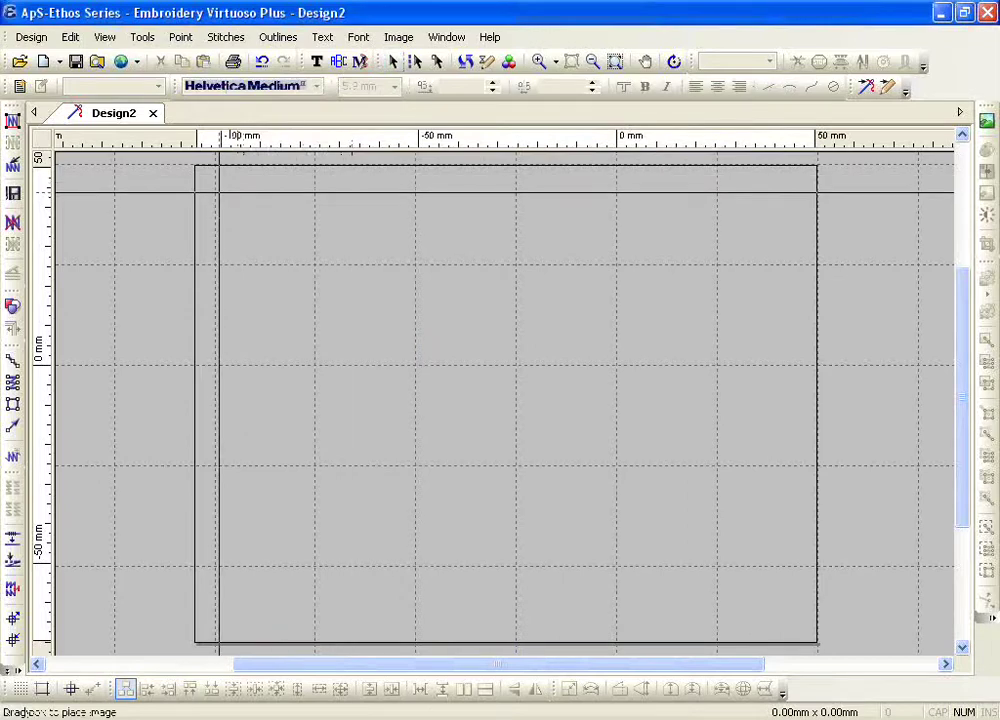
- Place the logo image at the design's top-left and scroll to centre it
drag(219, 191, 583, 485)
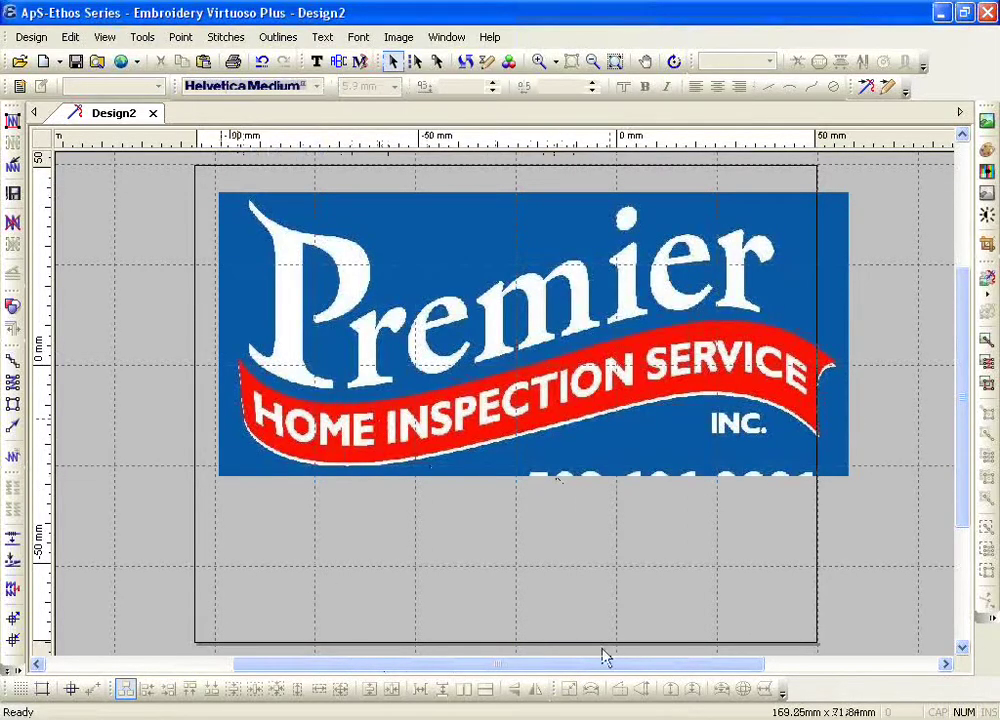
drag(594, 668, 678, 665)
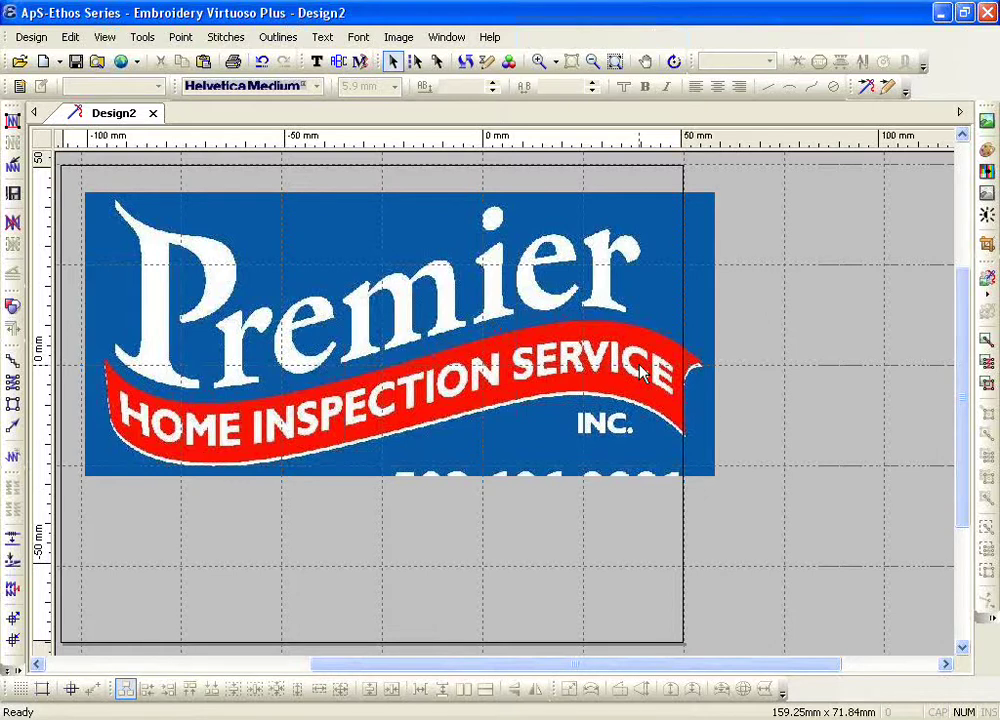
click(316, 62)
- Add 'GS USA' lettering below the logo, enlarged to about 92 mm wide and stitched
click(314, 599)
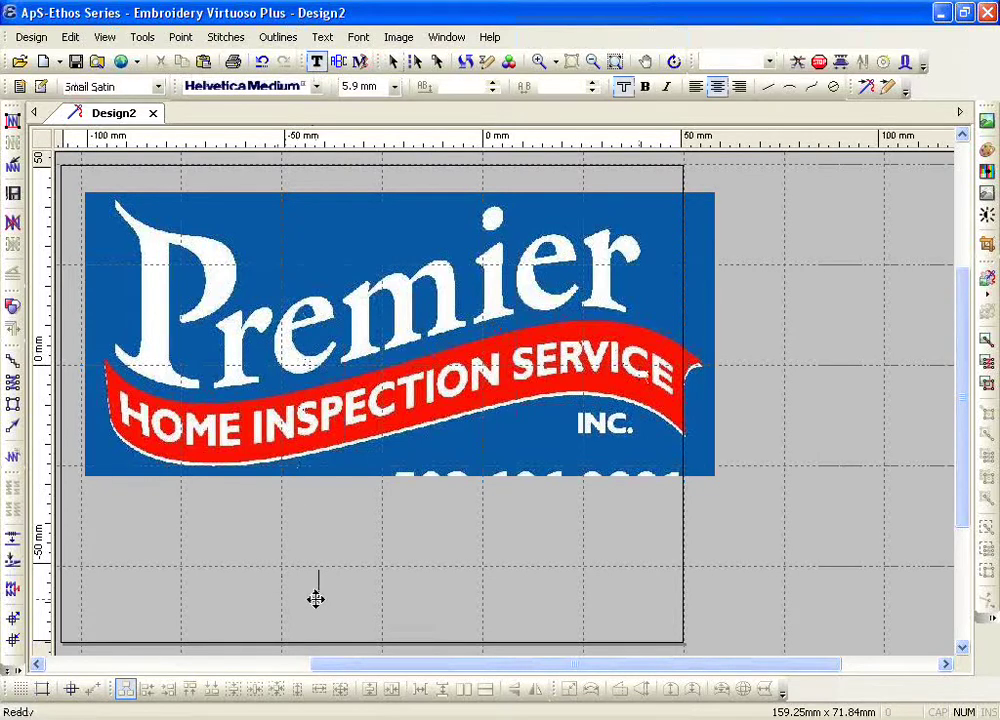
text(GGS)
text( USA)
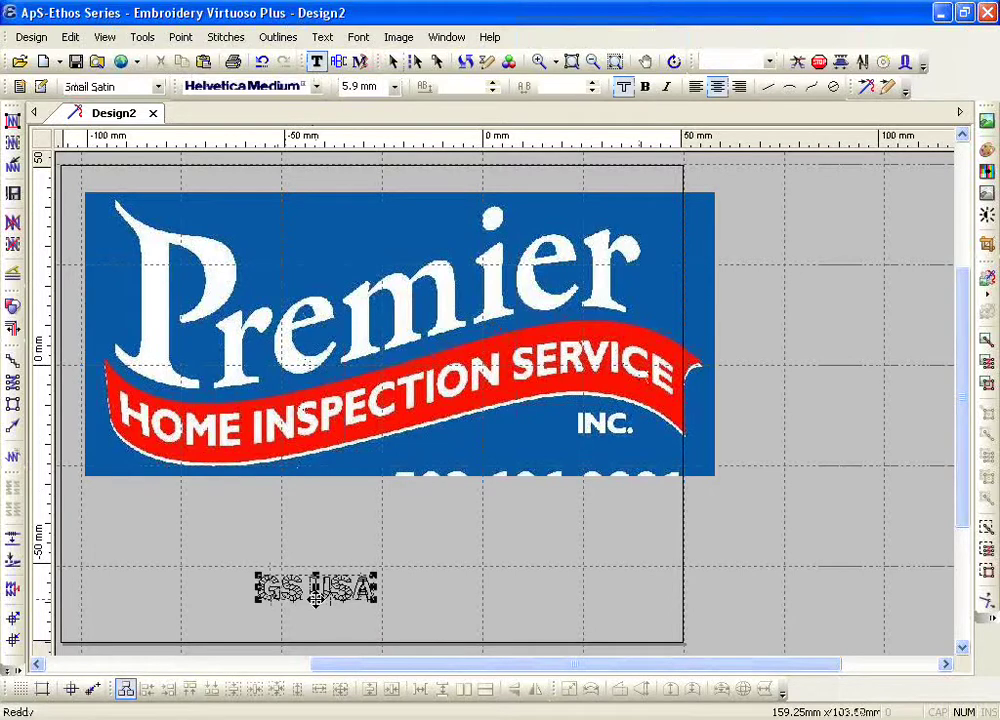
key(Escape)
drag(386, 570, 620, 522)
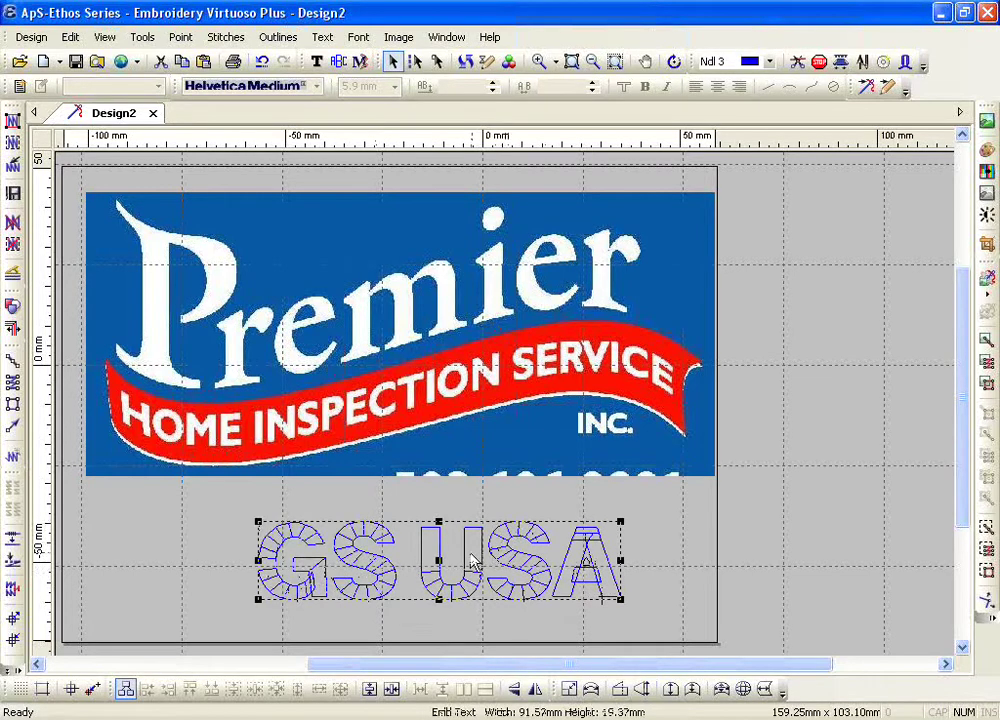
click(316, 66)
click(337, 549)
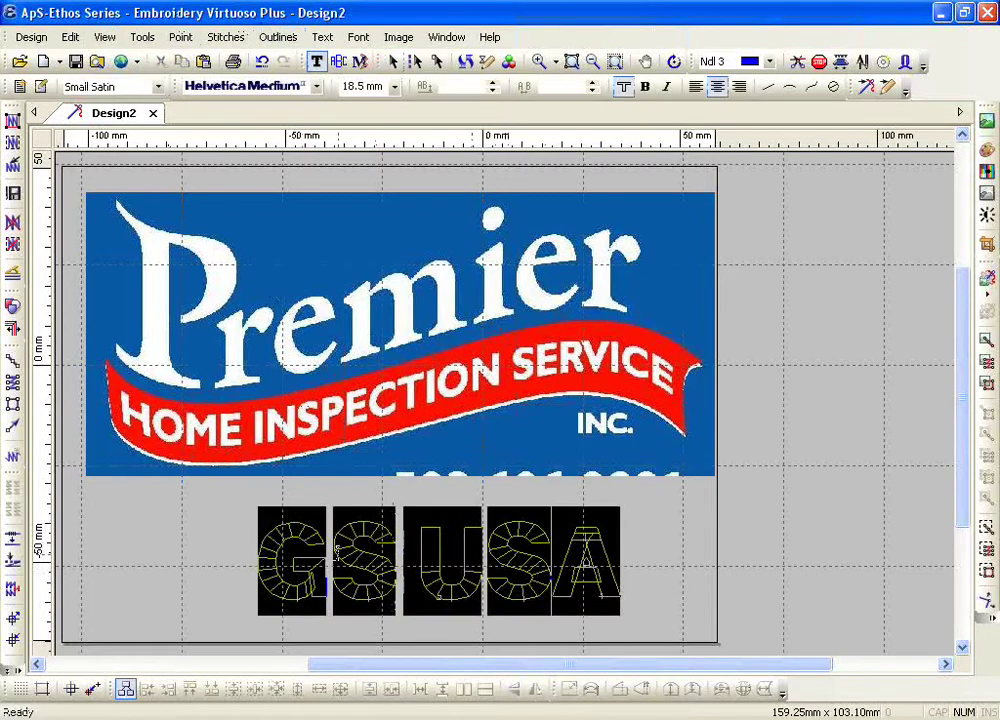
click(324, 38)
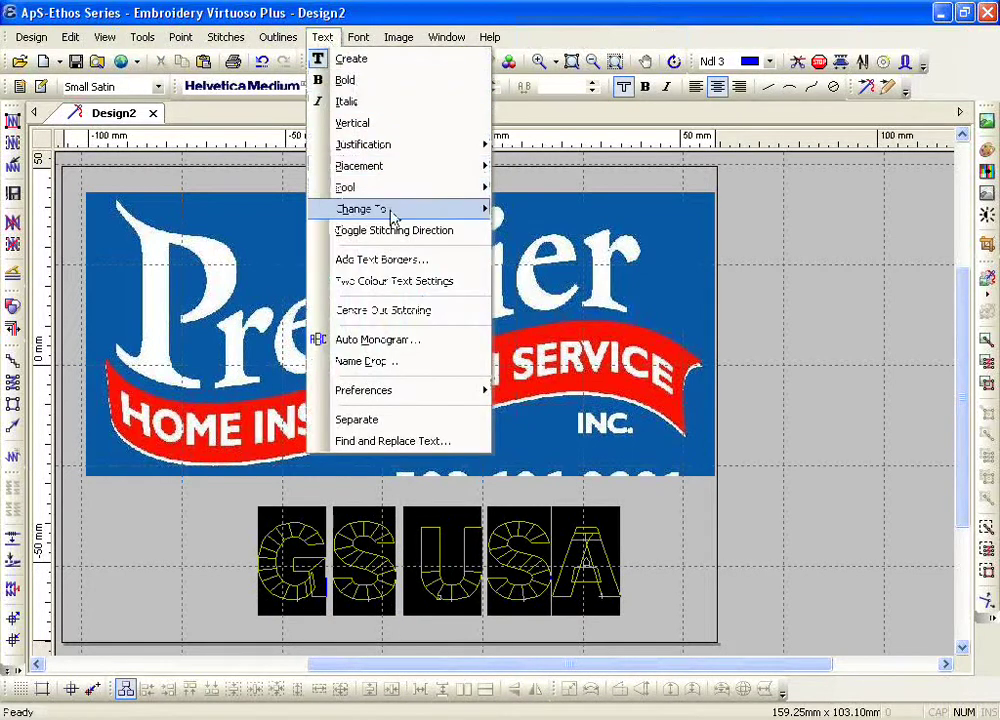
- Convert the GS USA lettering to envelope text with 10 envelope points
mouse_move(393, 208)
click(565, 294)
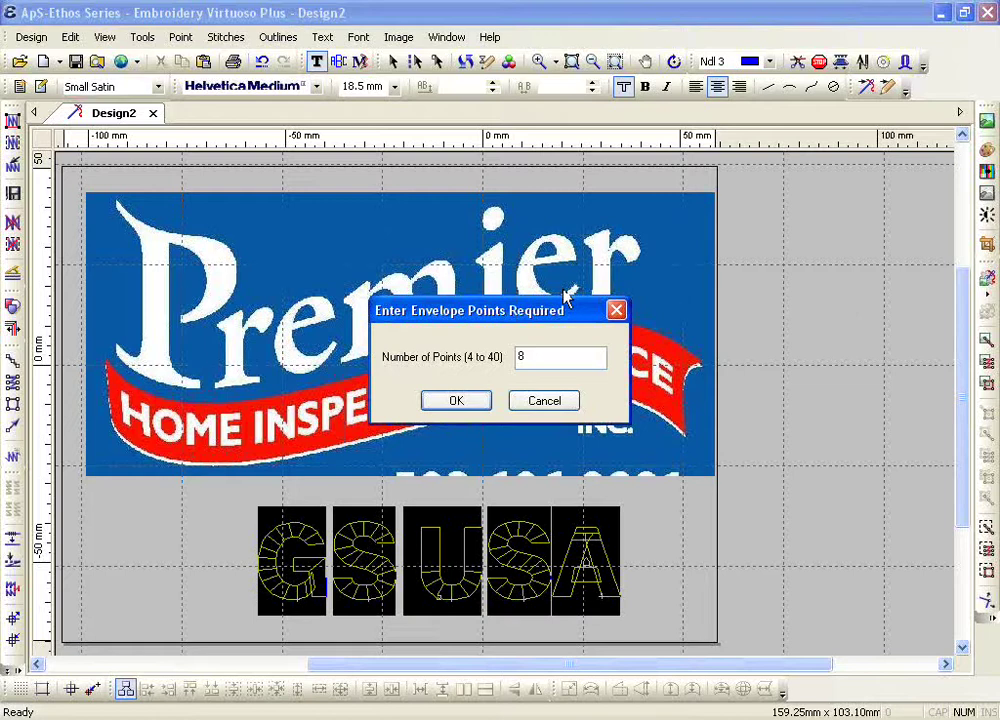
double_click(521, 356)
text(10)
click(473, 406)
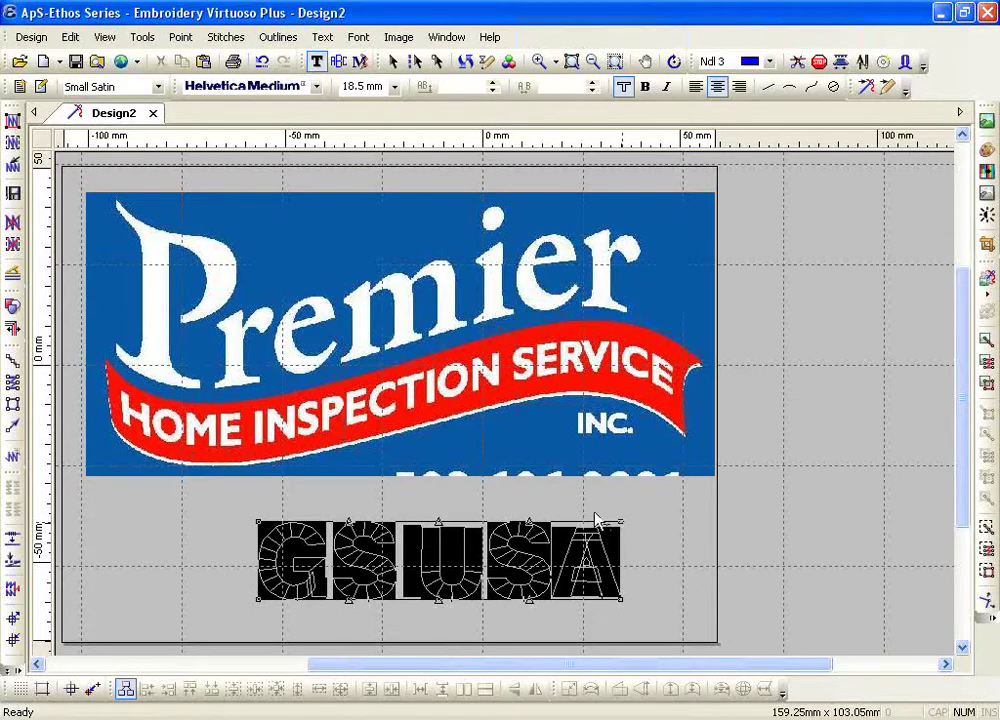
- Arch the GS USA envelope's top edge, raising its right corner toward INC
click(258, 520)
drag(258, 519, 259, 489)
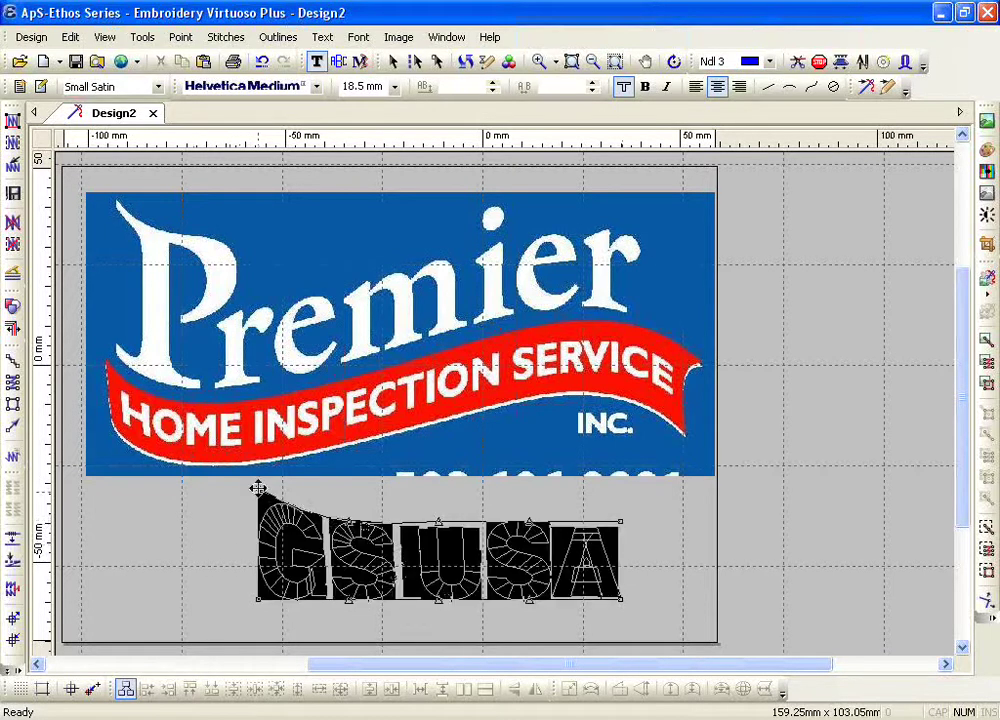
drag(353, 521, 441, 484)
drag(530, 514, 533, 463)
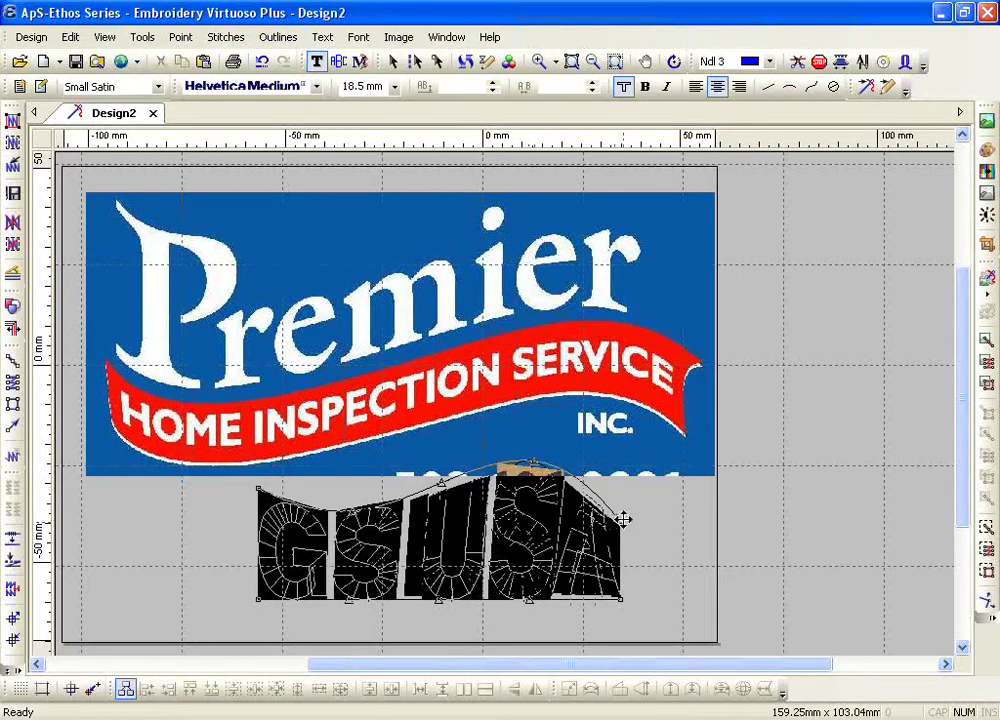
drag(622, 520, 632, 432)
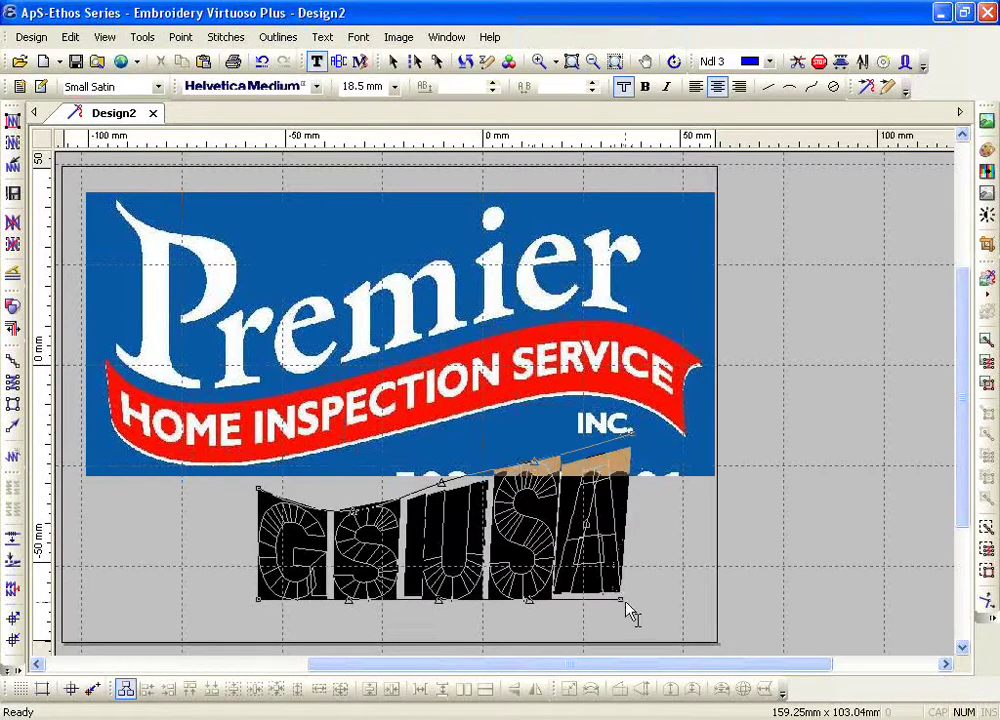
- Curve the envelope's bottom edge upward and fine-tune two top envelope points
drag(623, 603, 624, 533)
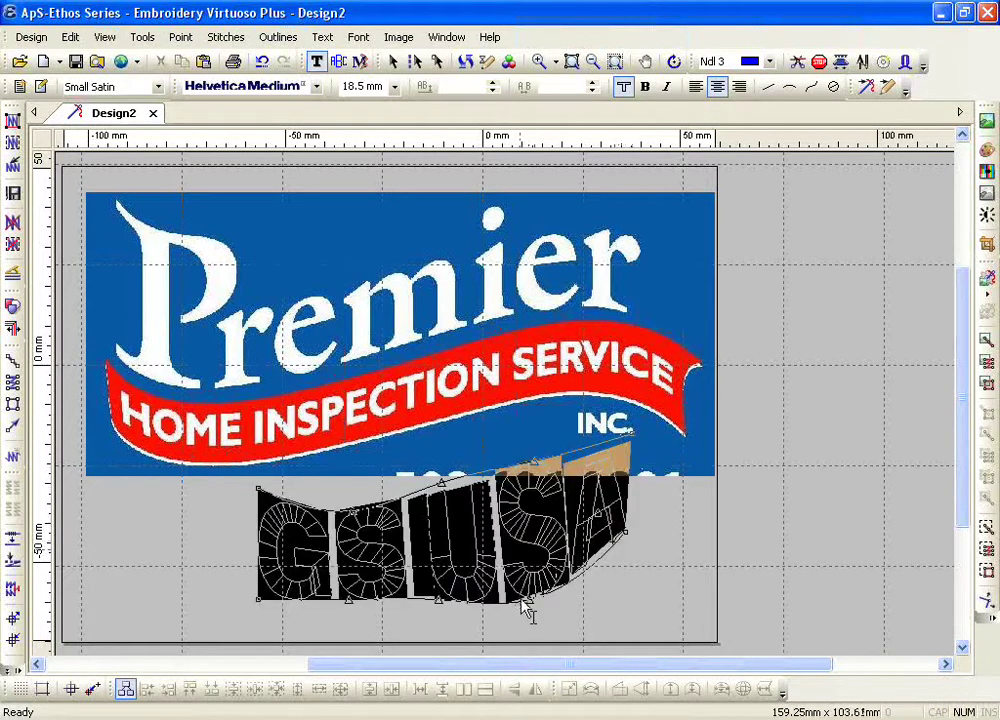
drag(531, 598, 530, 576)
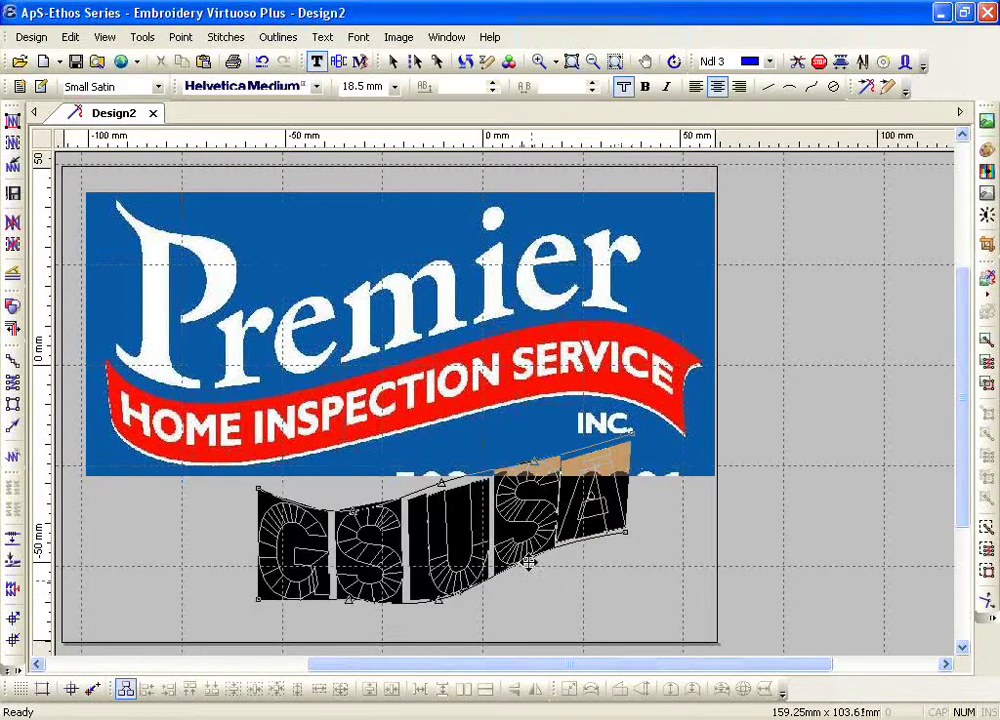
drag(441, 600, 441, 580)
drag(347, 600, 346, 601)
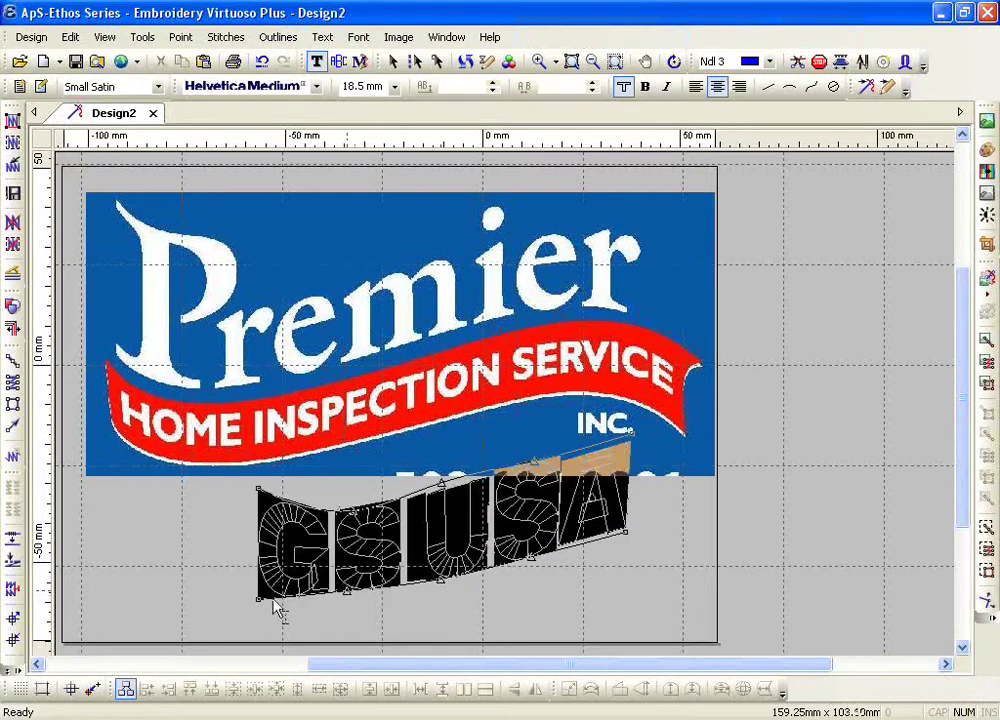
drag(258, 598, 254, 566)
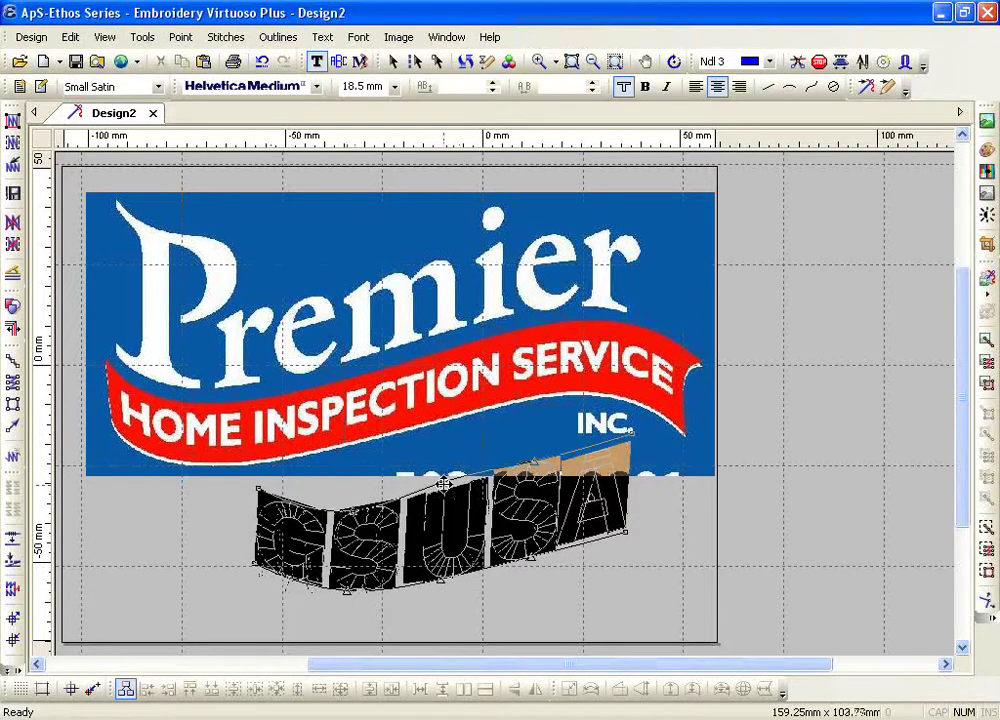
drag(443, 486, 443, 492)
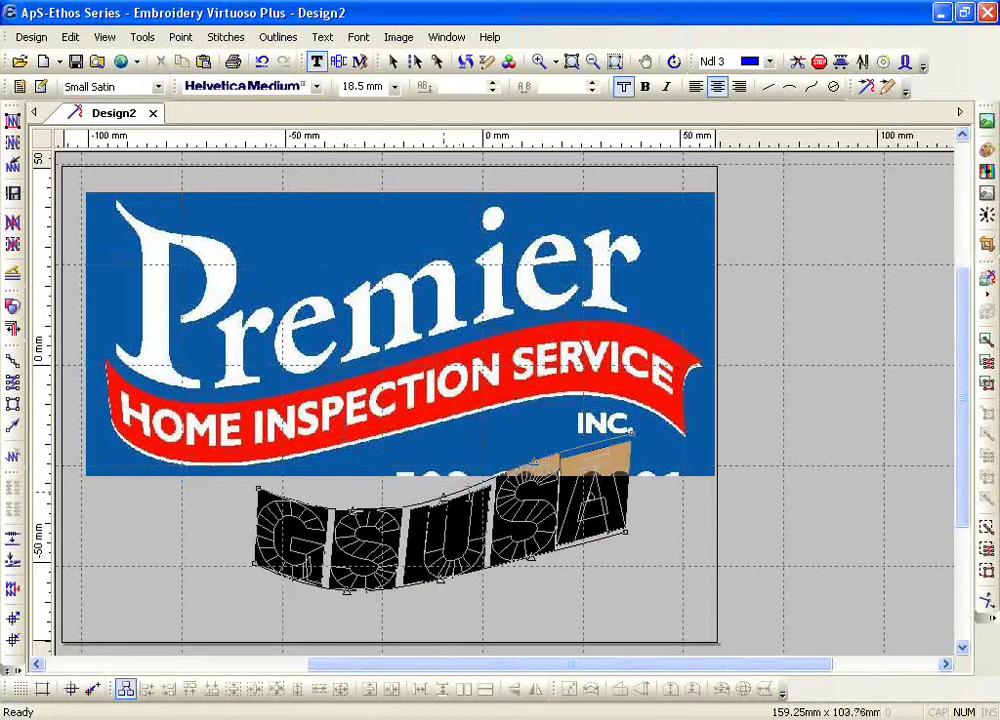
drag(534, 464, 536, 469)
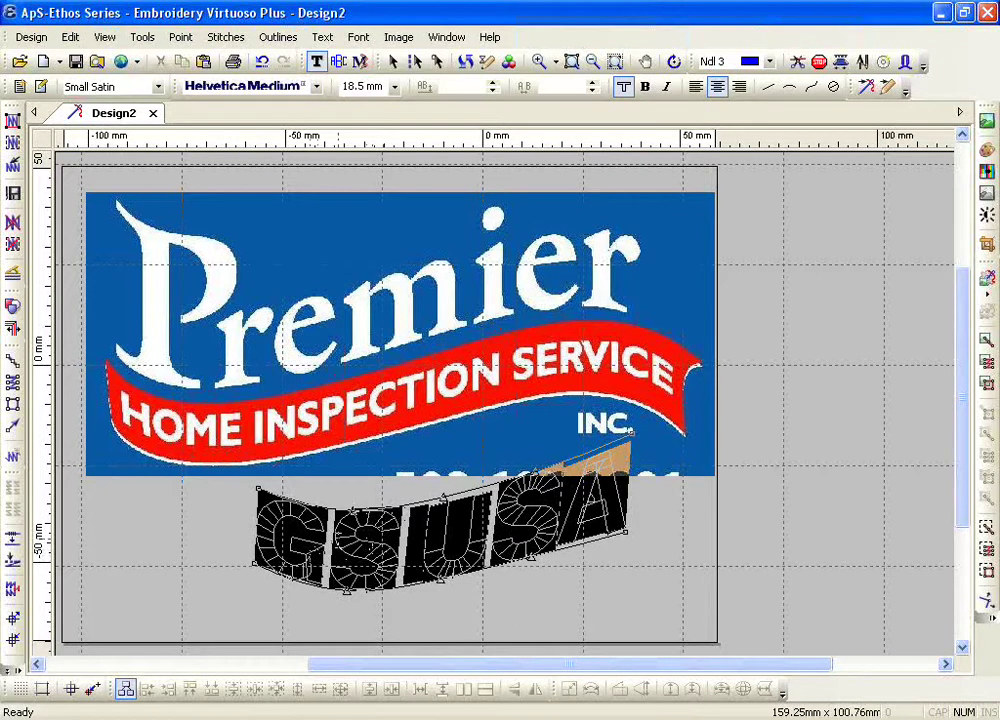
- Change the GS USA lettering's font to Old English
click(284, 88)
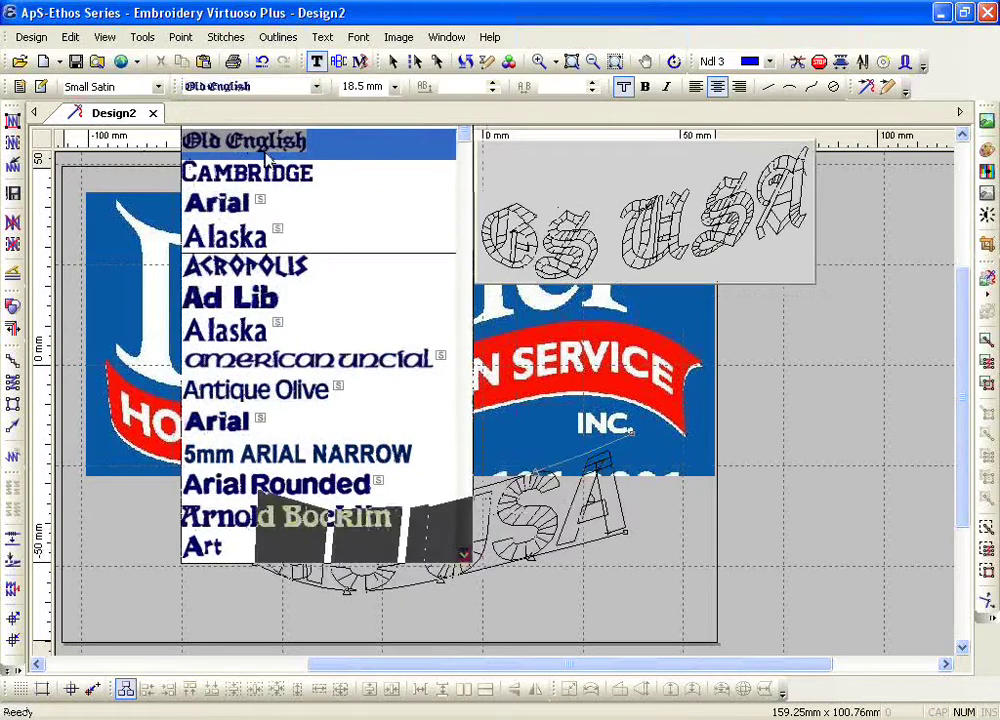
click(267, 150)
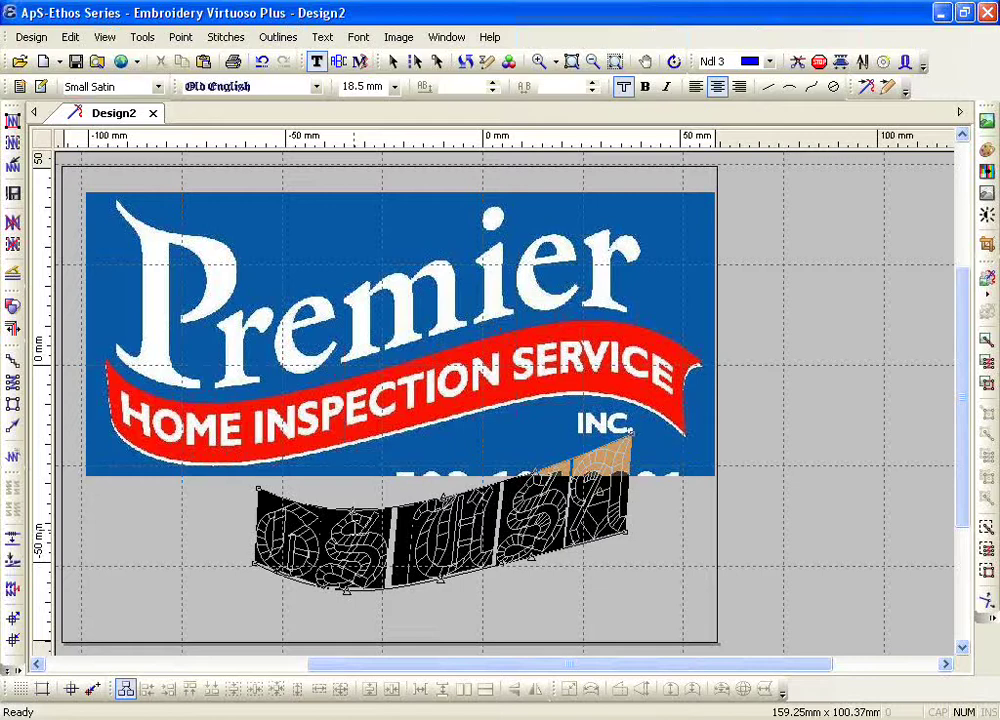
click(539, 63)
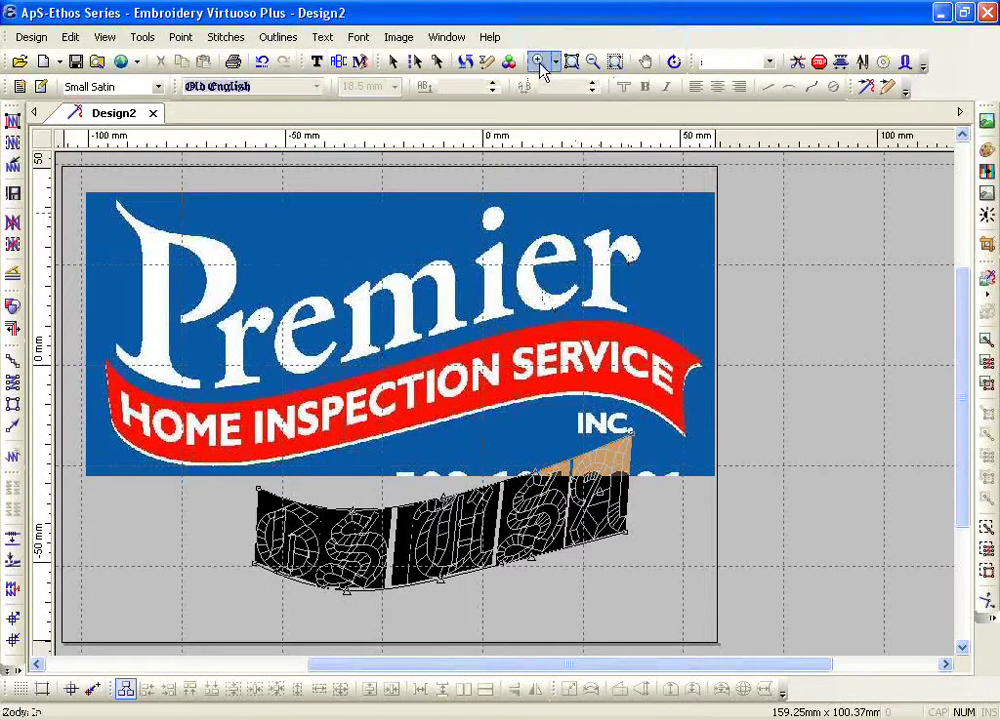
- Magnify the banner's left end and finish editing the GS USA lettering
drag(85, 361, 650, 489)
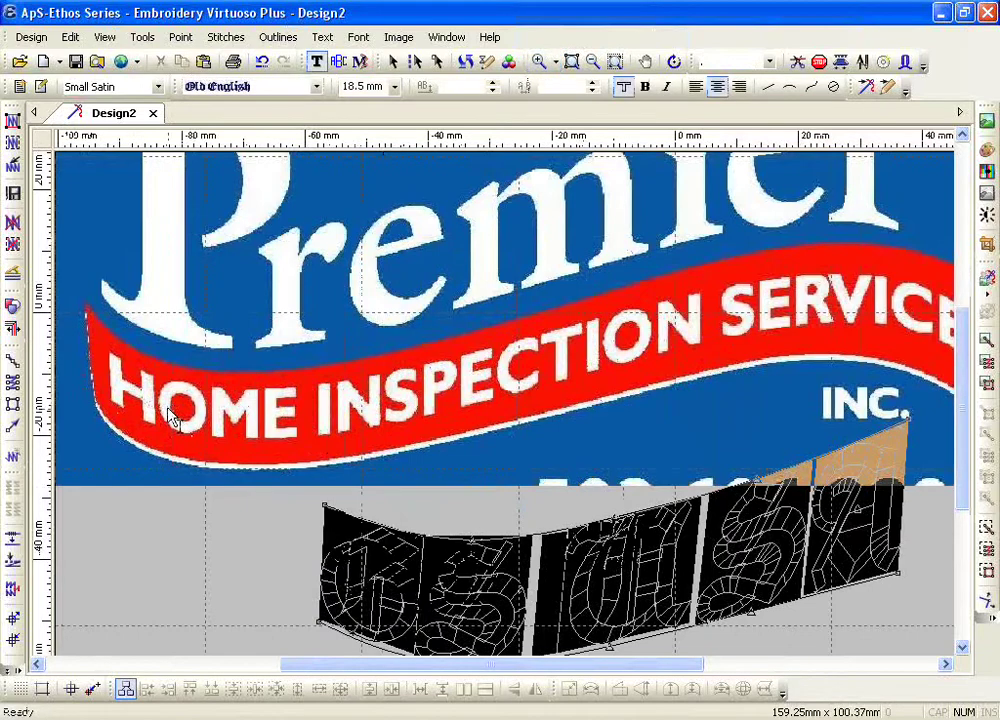
key(Escape)
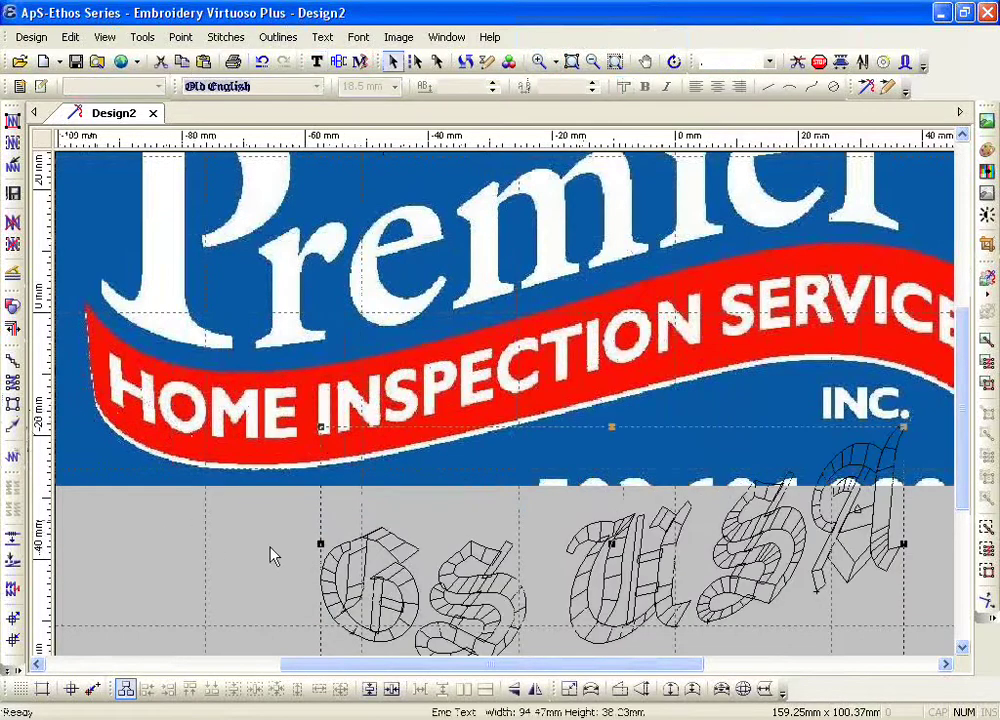
click(12, 390)
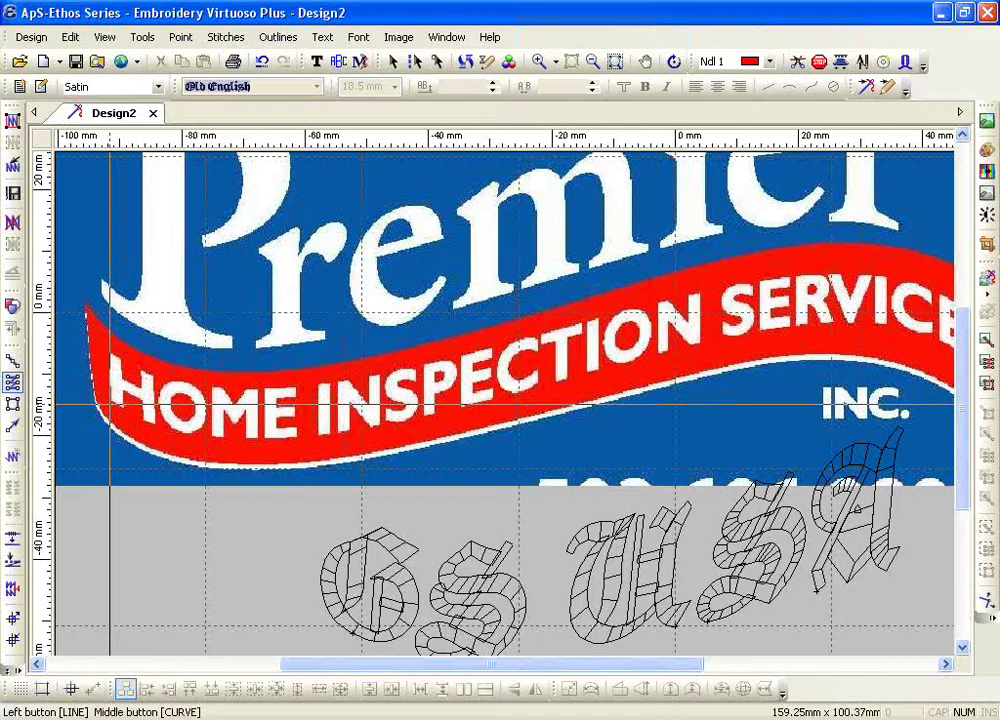
- Trace satin outline points along the banner's left end and its upper and lower edges
click(110, 405)
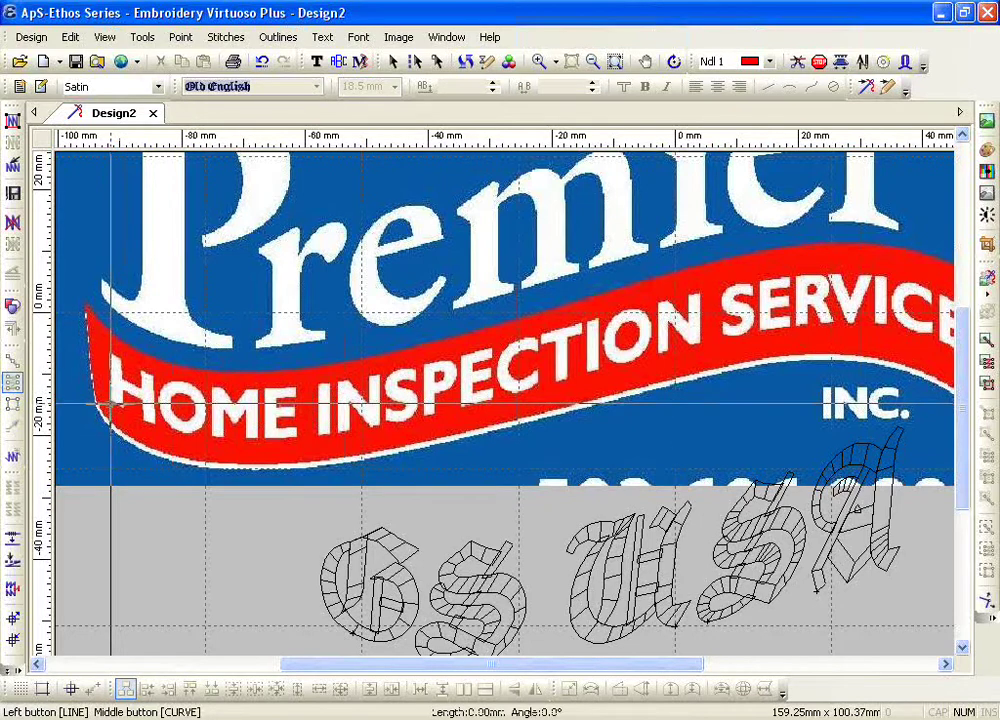
click(110, 349)
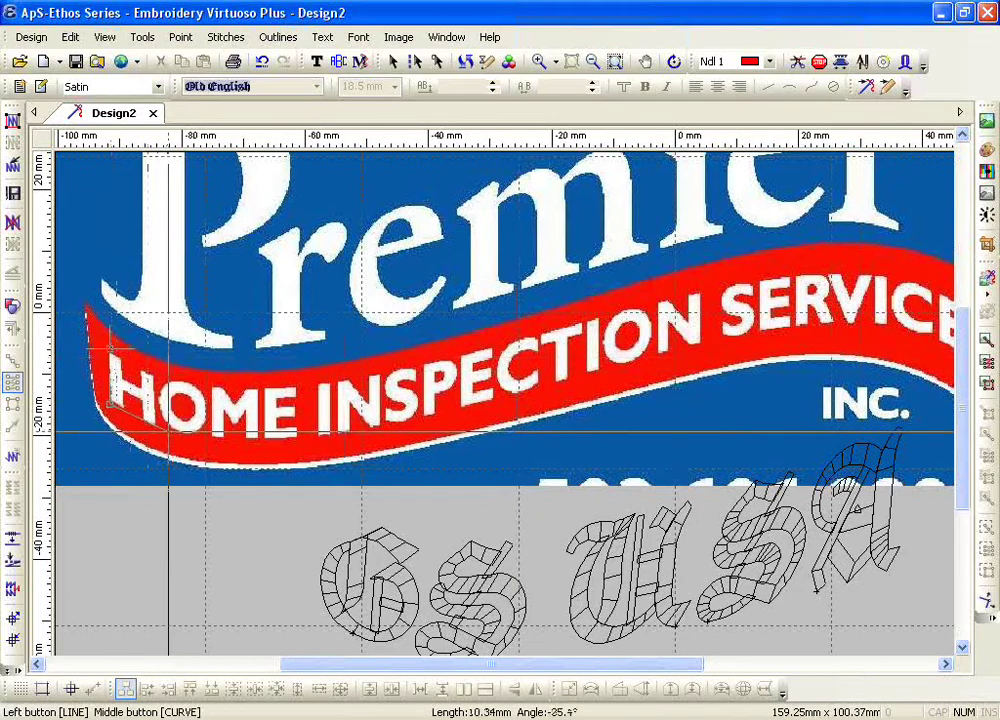
middle_click(169, 432)
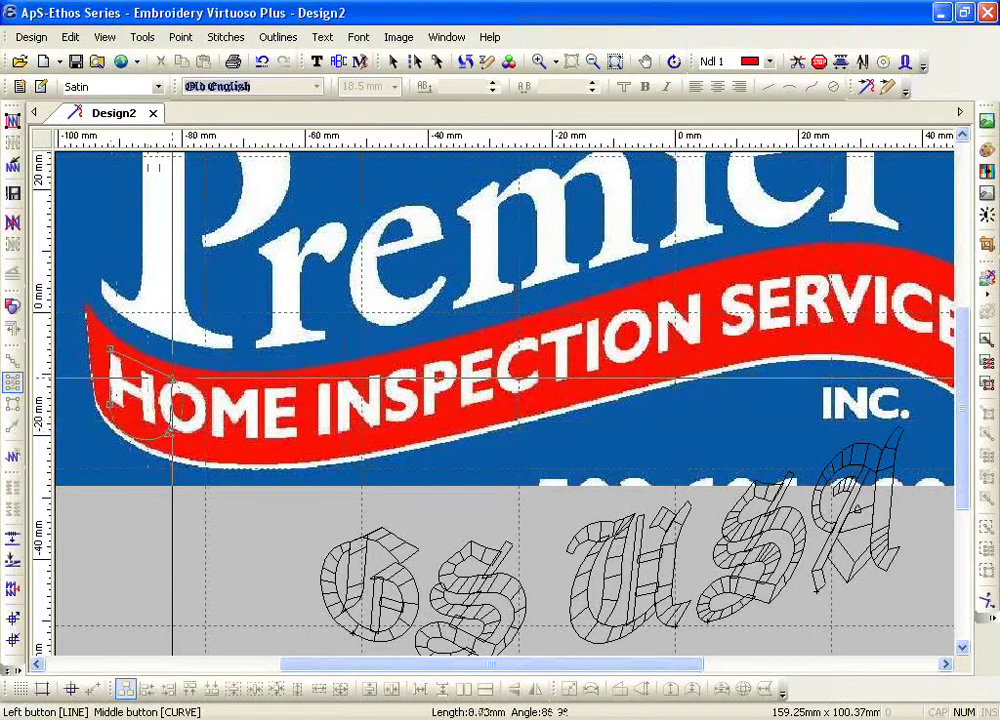
click(270, 432)
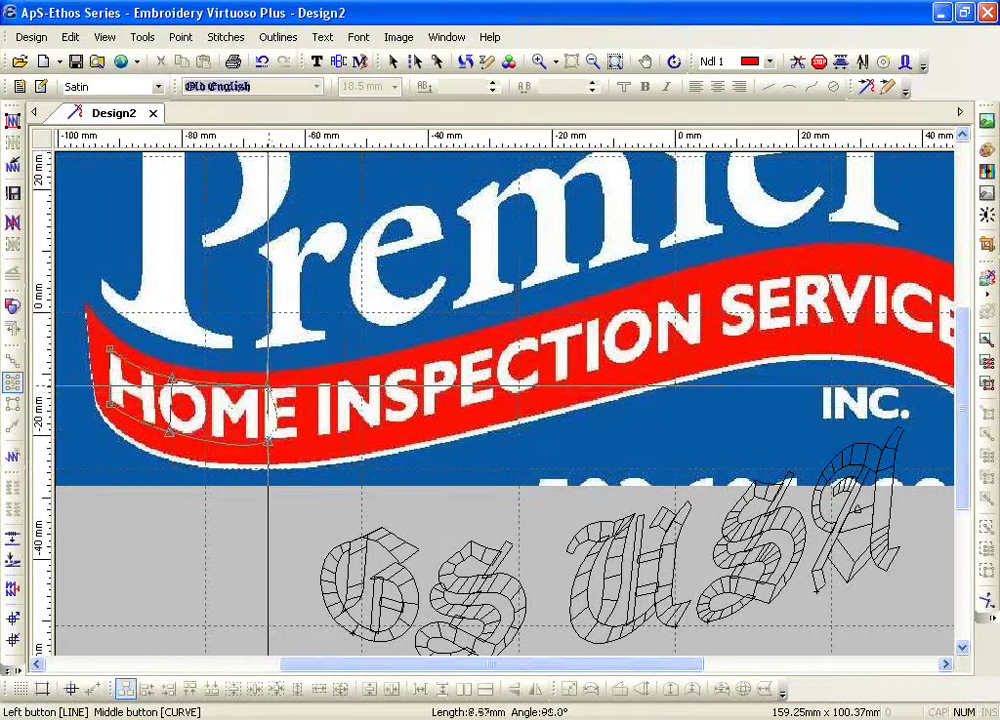
click(268, 386)
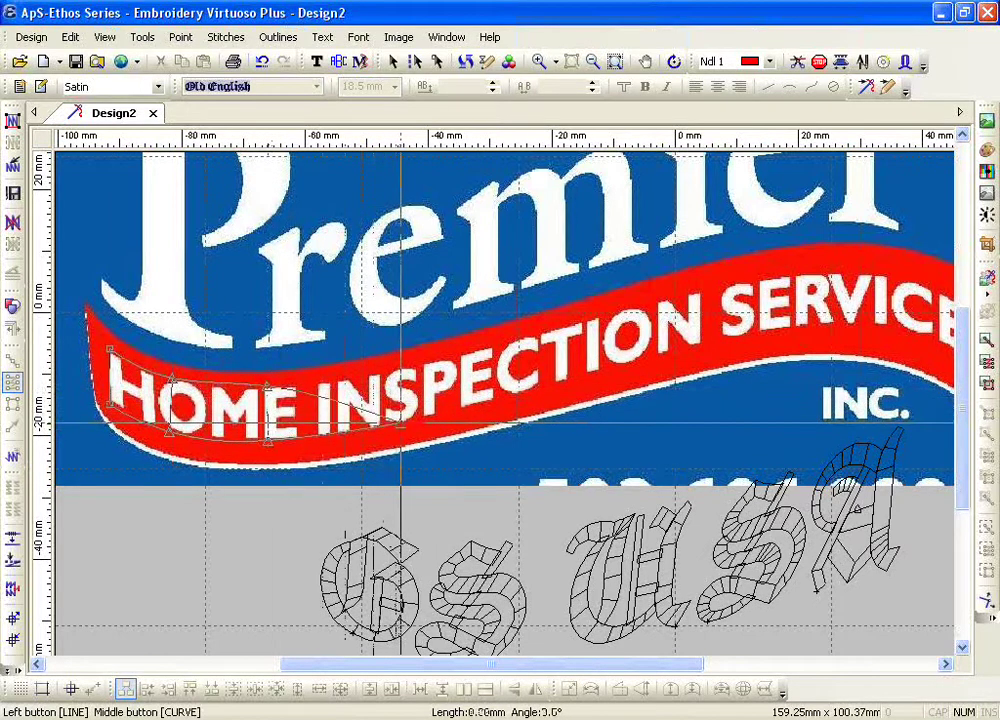
click(403, 388)
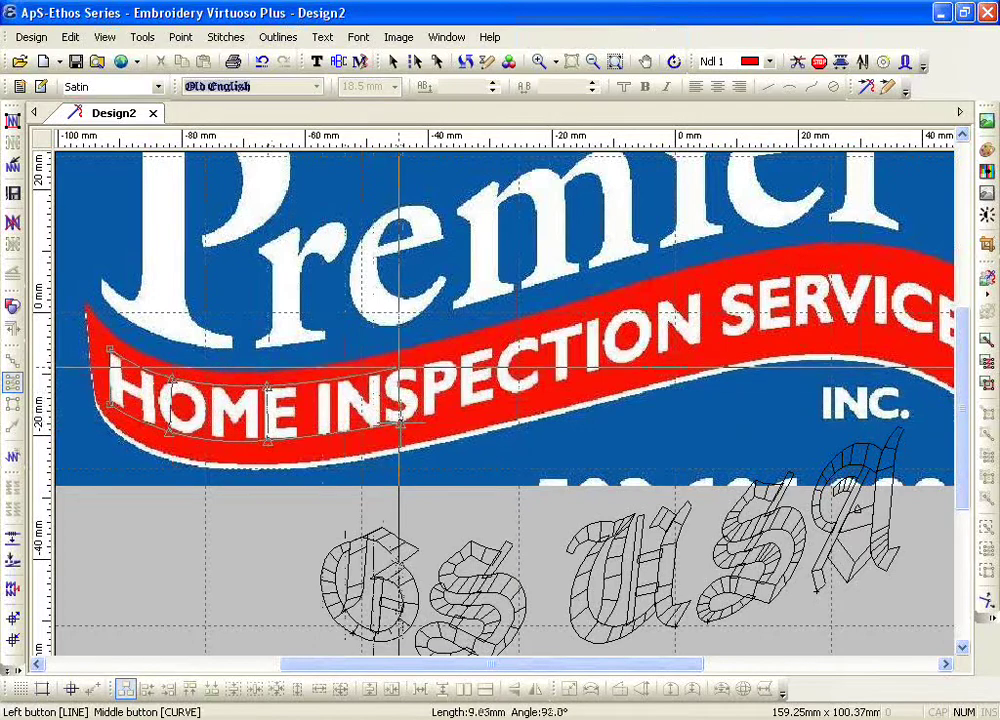
click(399, 369)
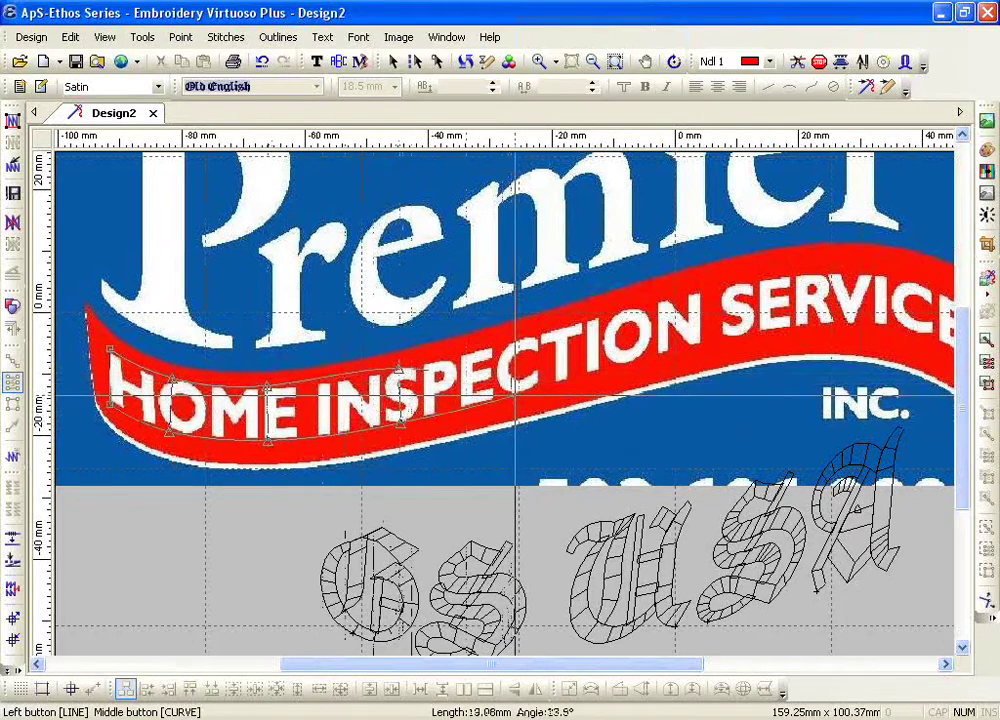
click(515, 395)
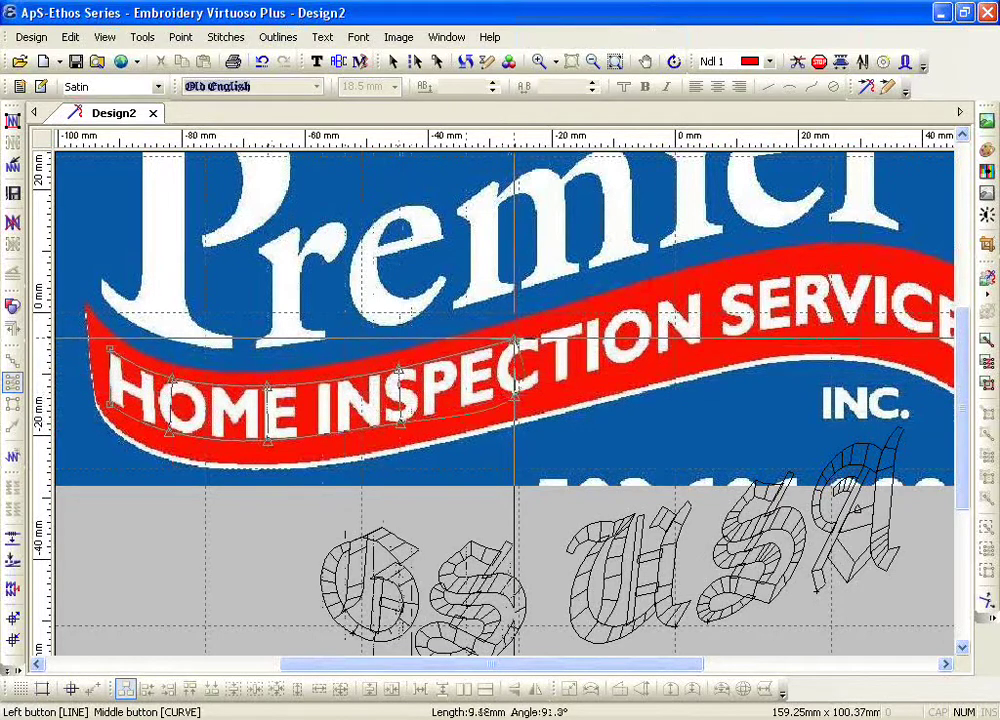
click(514, 341)
click(648, 356)
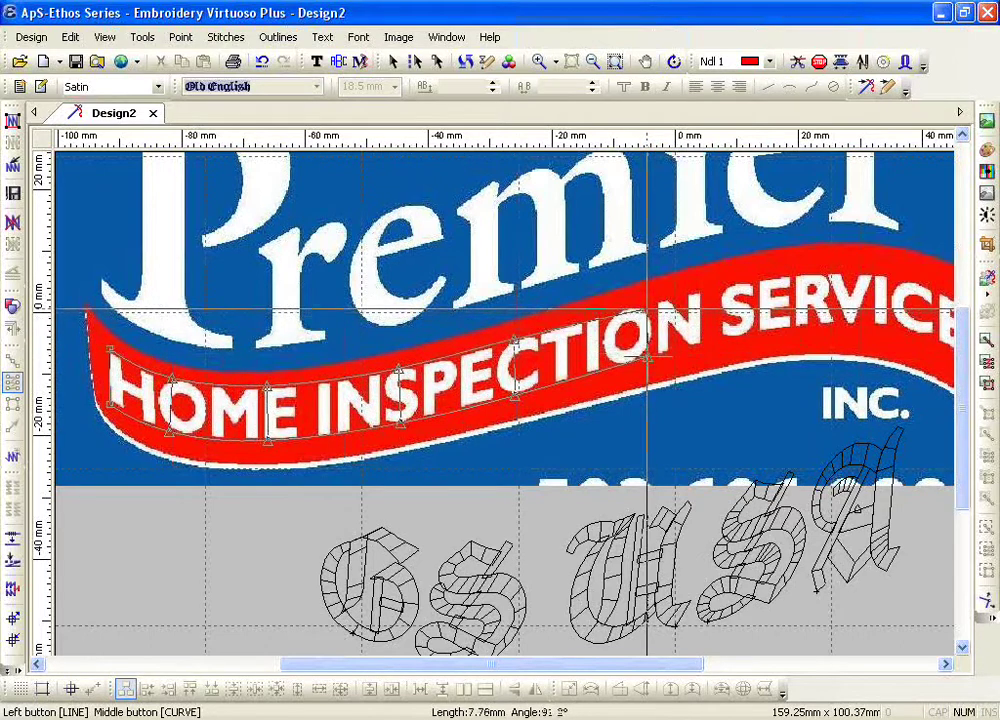
- Complete the satin outline to the banner's right end, about 139.62 × 26.92 mm
click(648, 303)
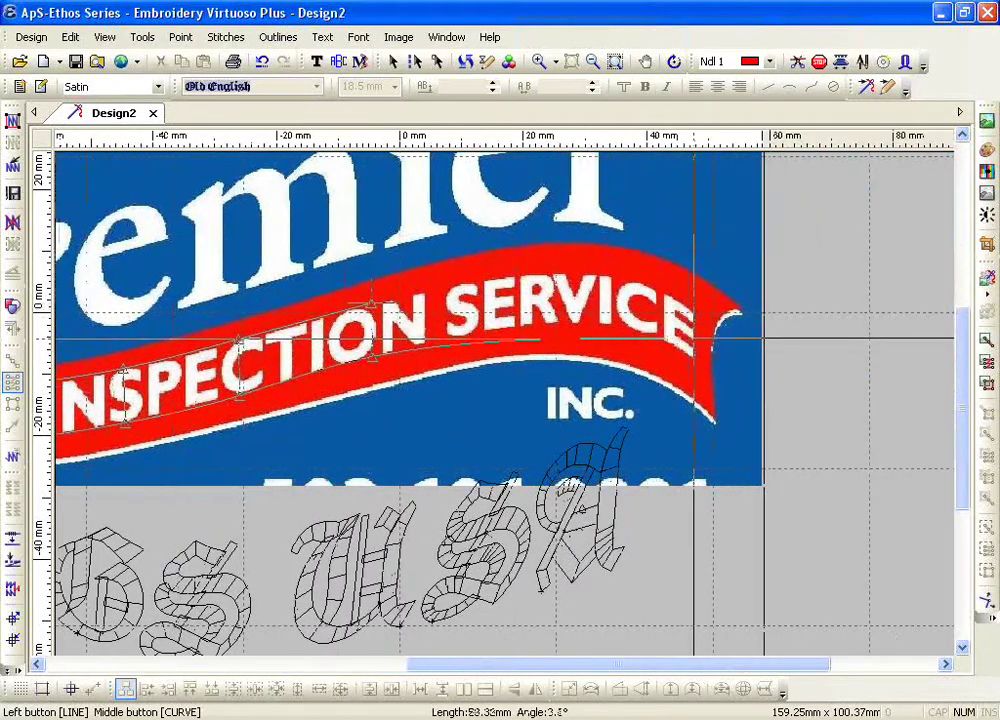
click(483, 331)
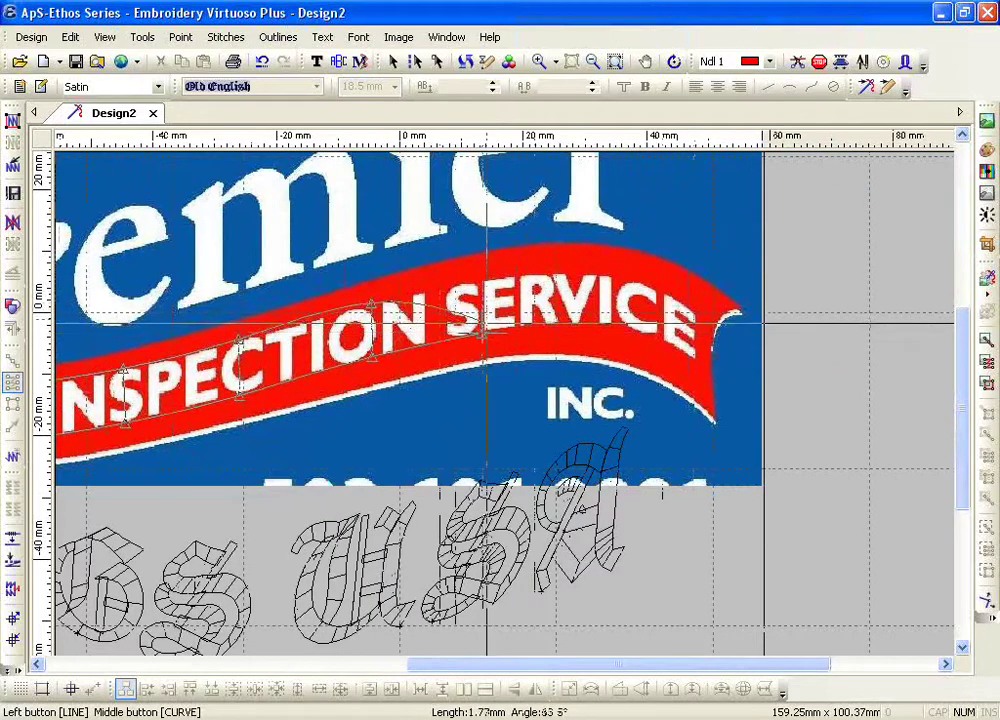
click(483, 280)
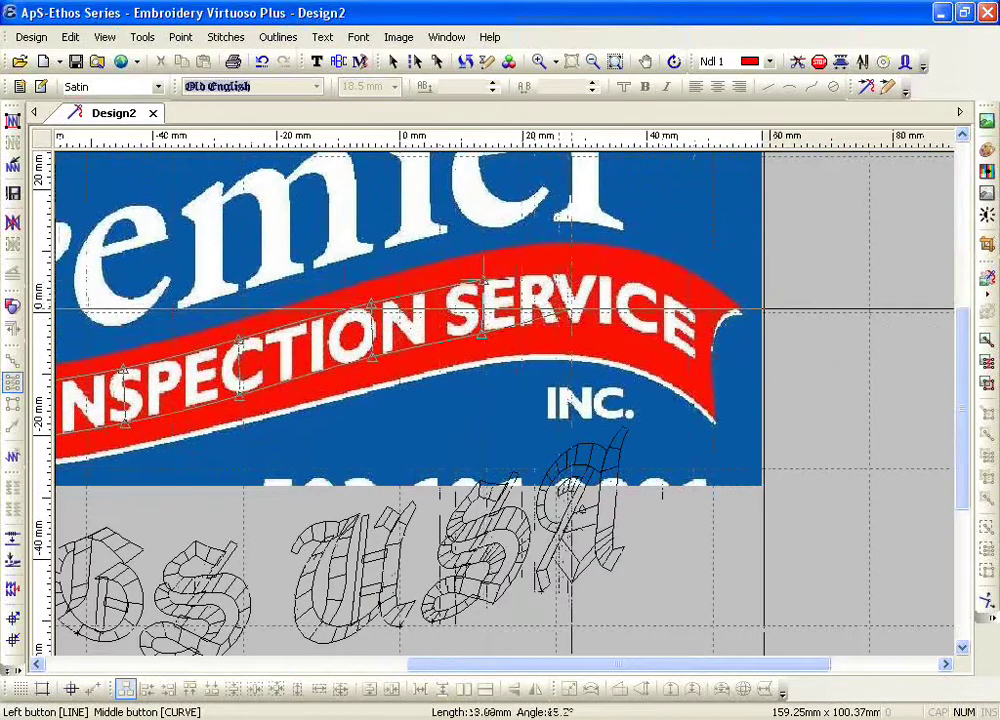
click(580, 298)
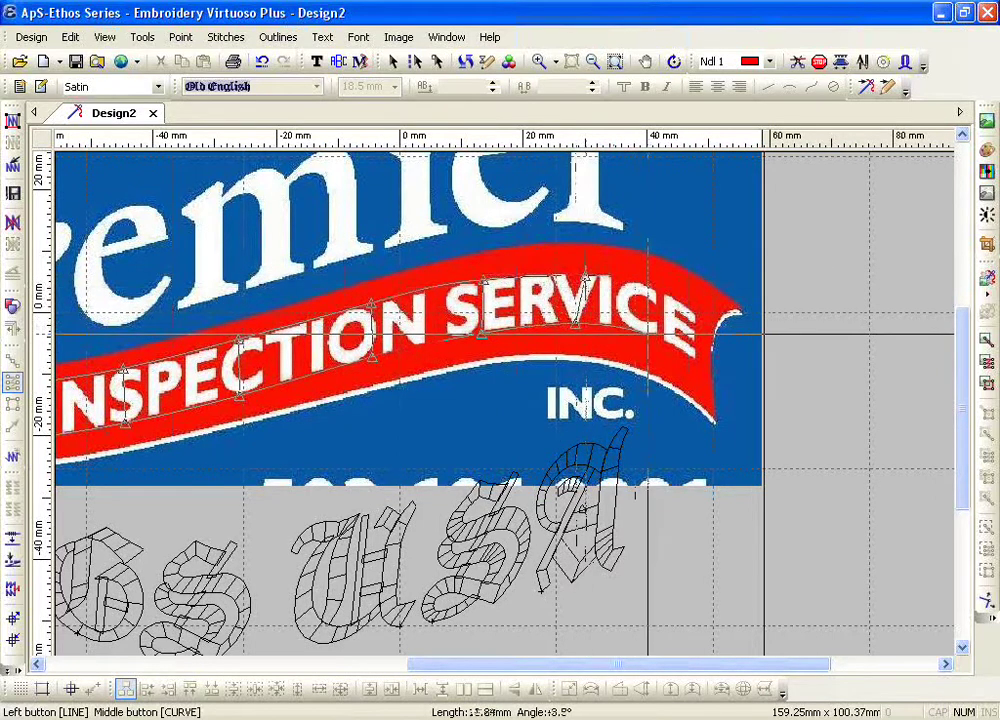
click(648, 330)
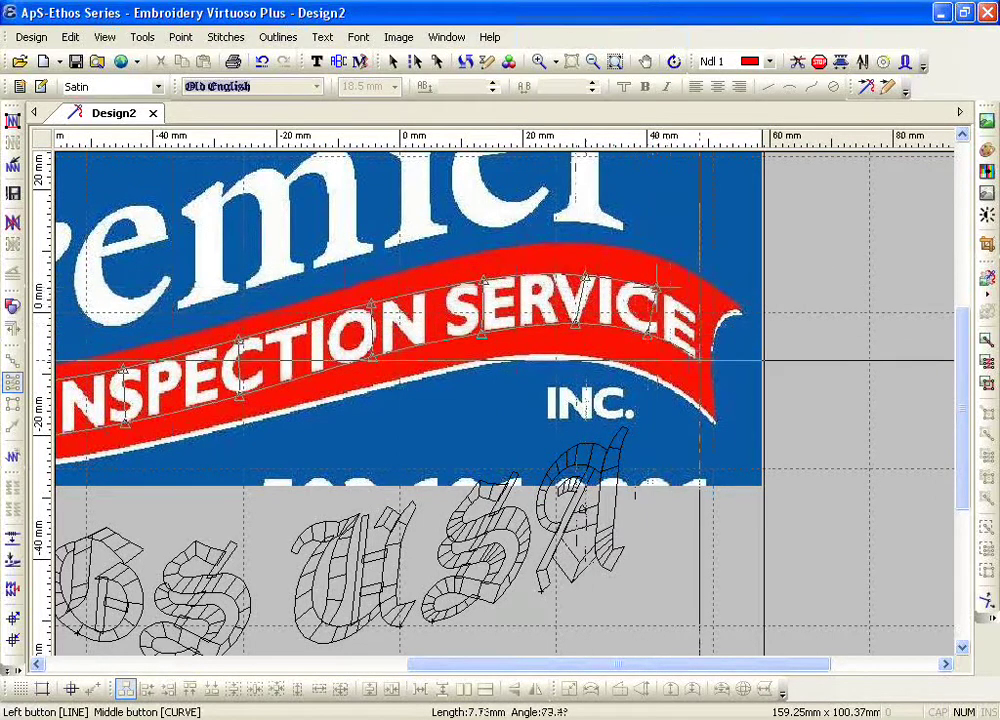
click(695, 356)
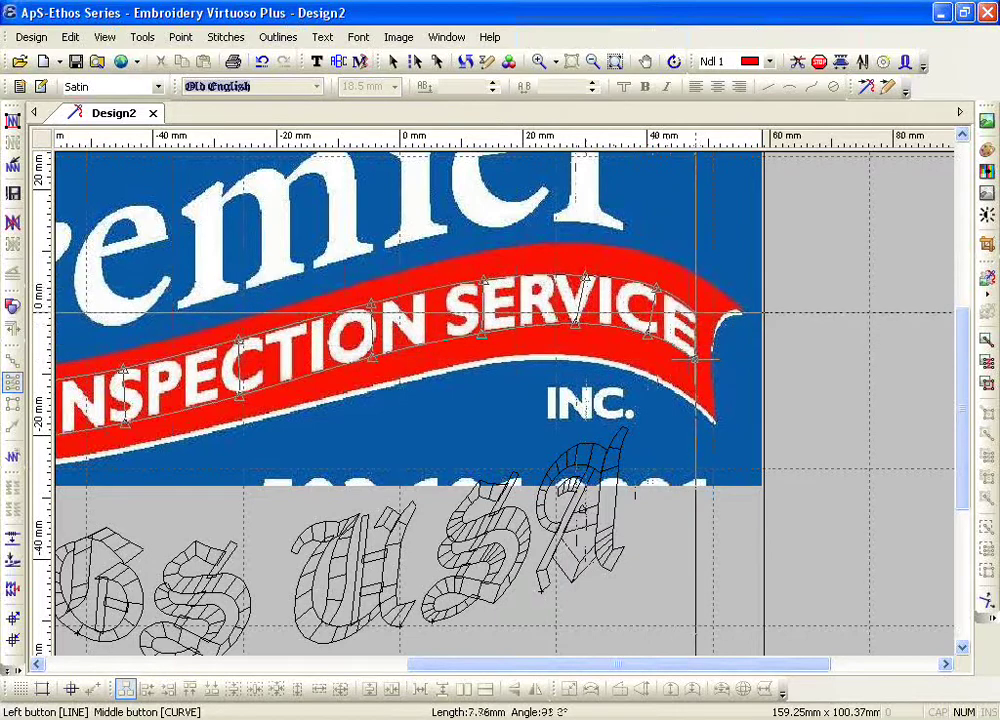
key(Return)
key(Return)
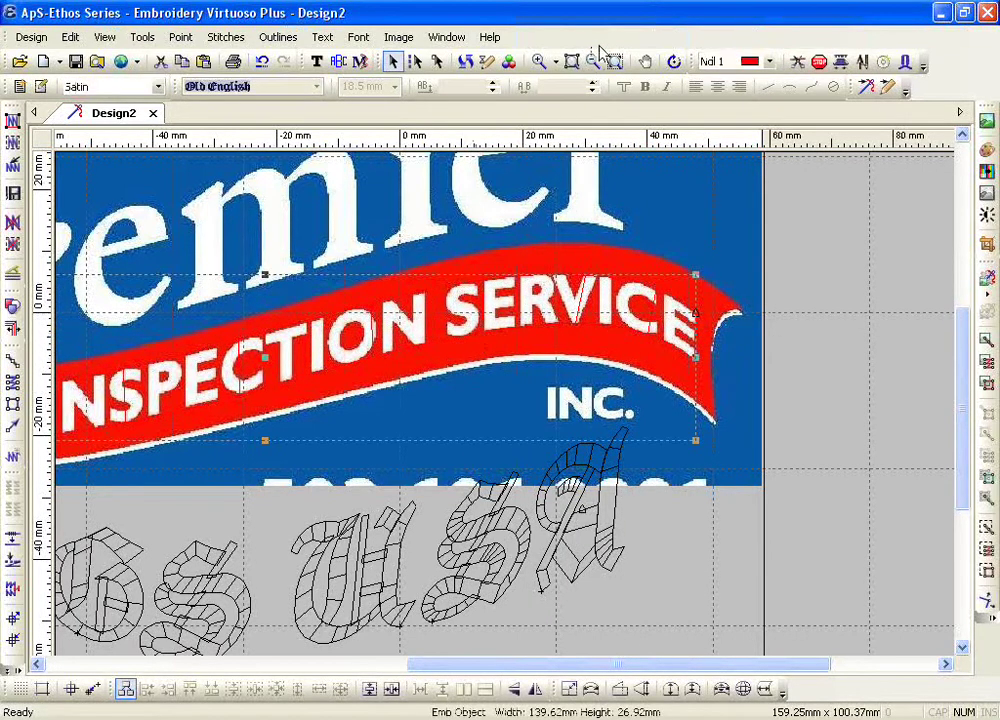
- Fit the envelope object in view and hide the background logo image
click(572, 63)
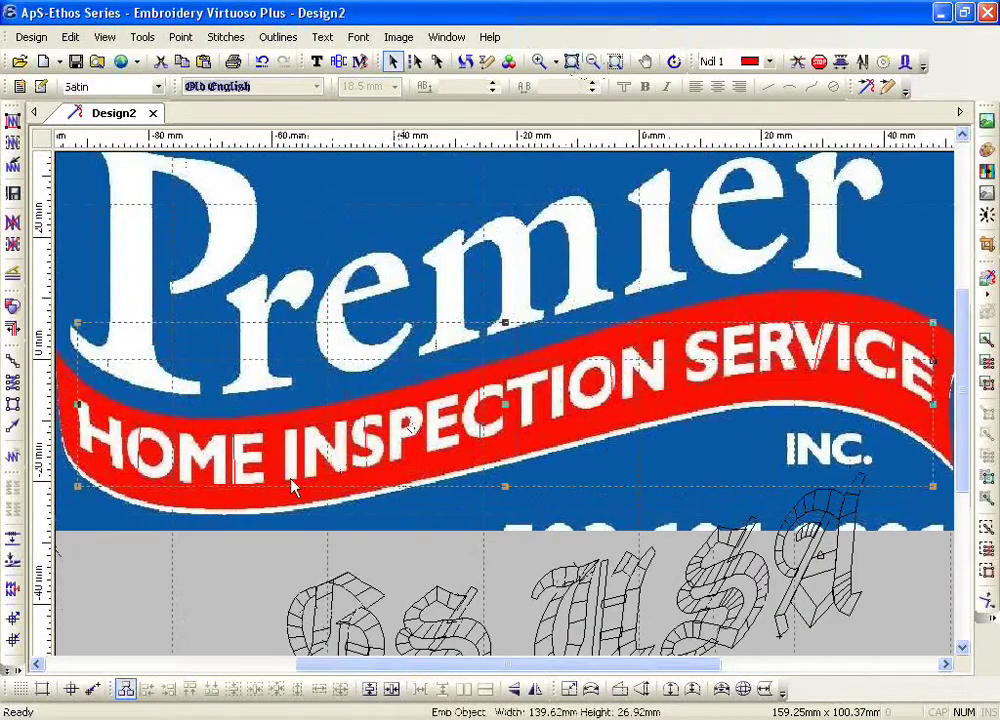
click(397, 37)
click(424, 194)
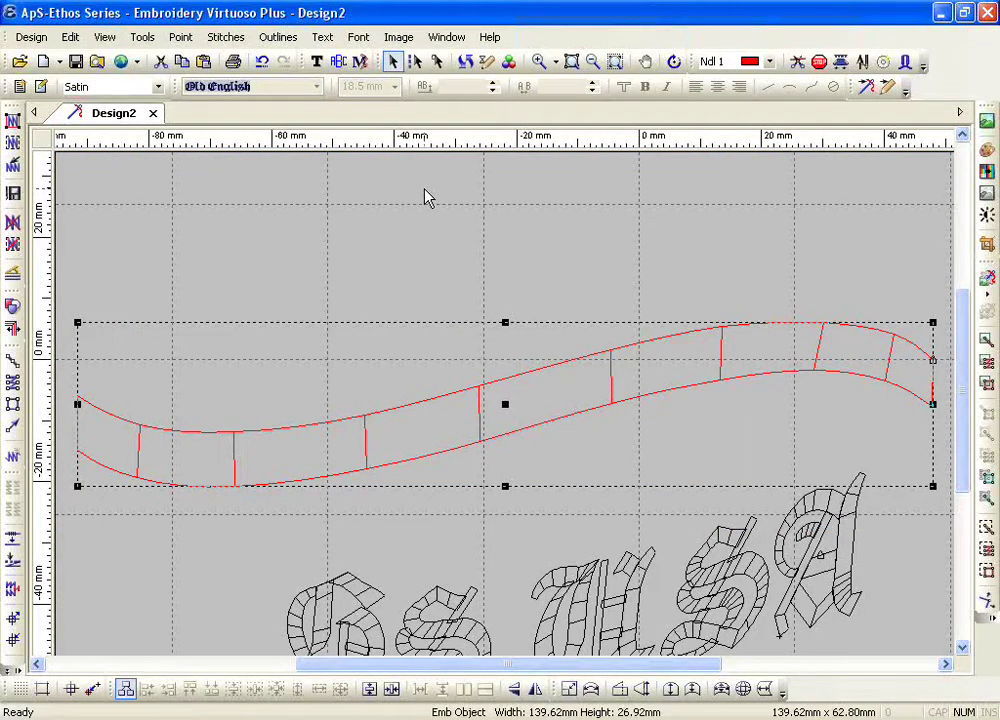
- Fill the wavy envelope with red Helvetica Medium lettering reading HOME INSPECTION SERVIES
click(316, 61)
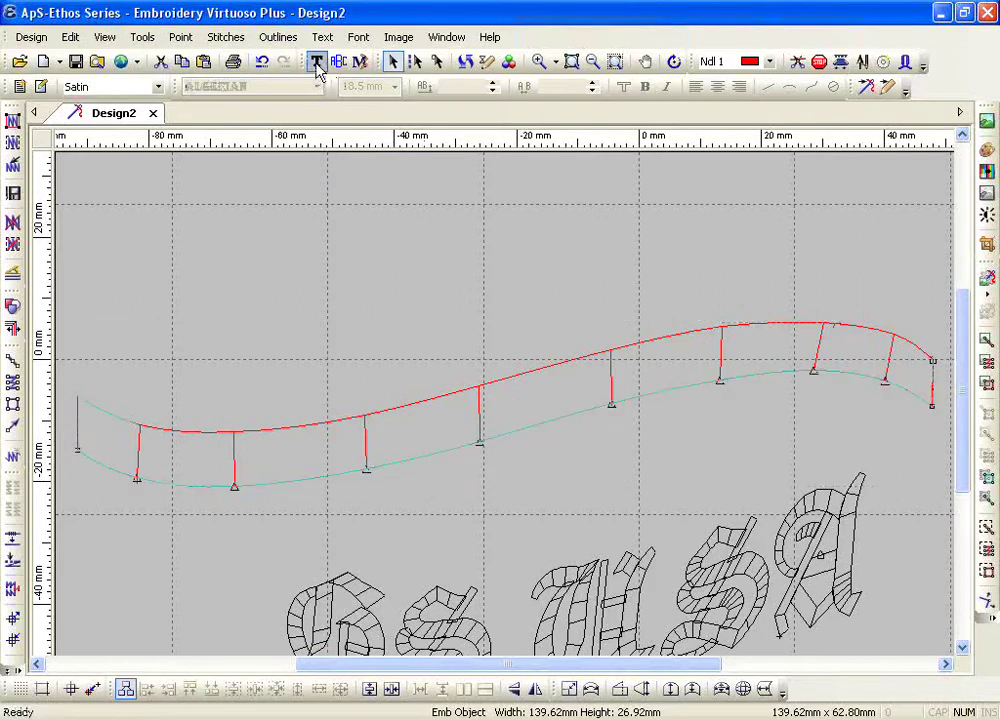
click(284, 92)
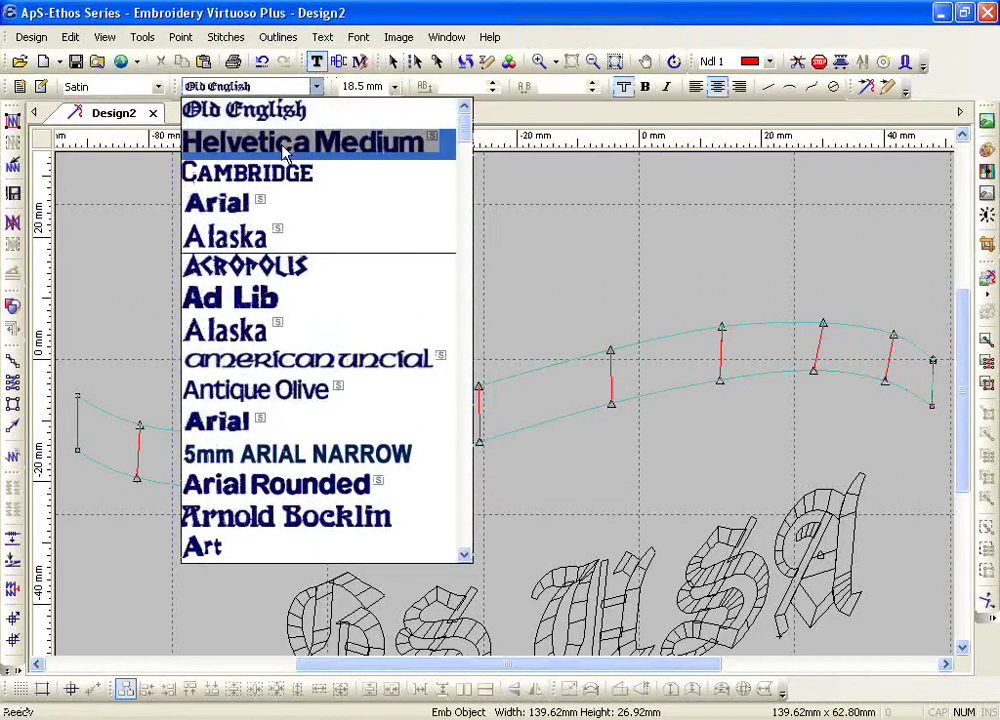
click(215, 140)
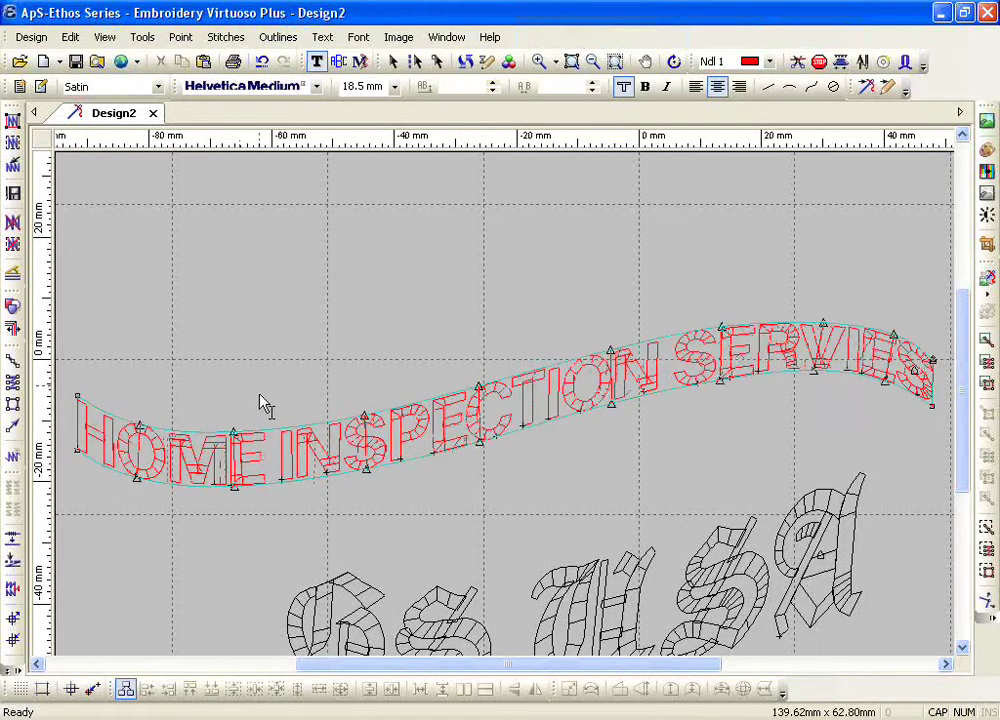
click(593, 62)
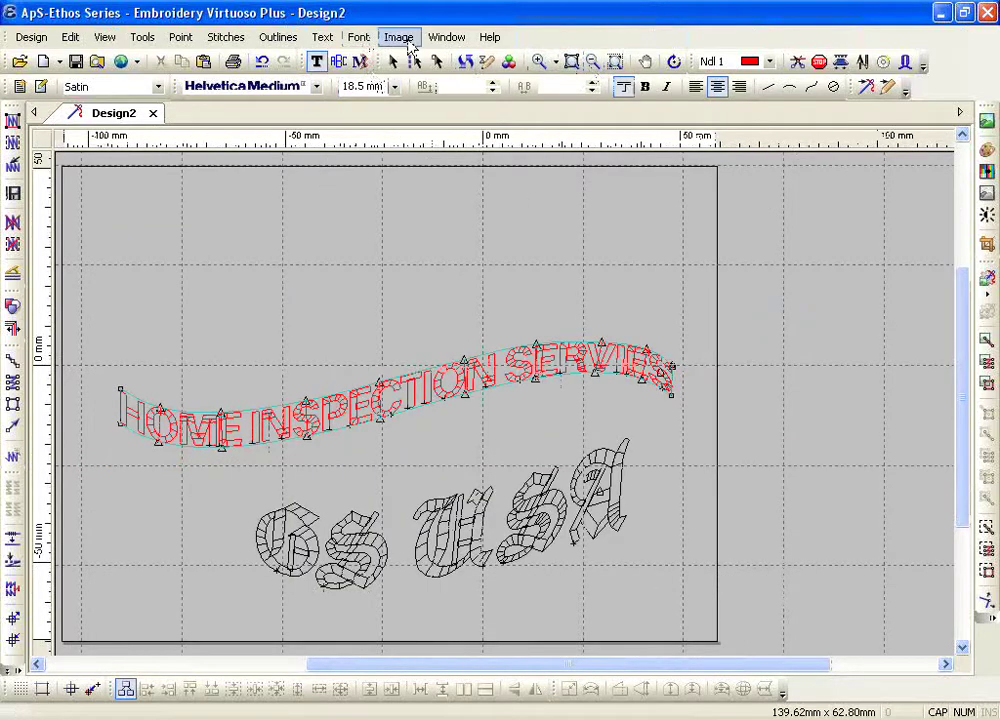
- Redisplay the logo image, finish the banner lettering, zoom in on HOME and select the image
click(398, 37)
click(438, 218)
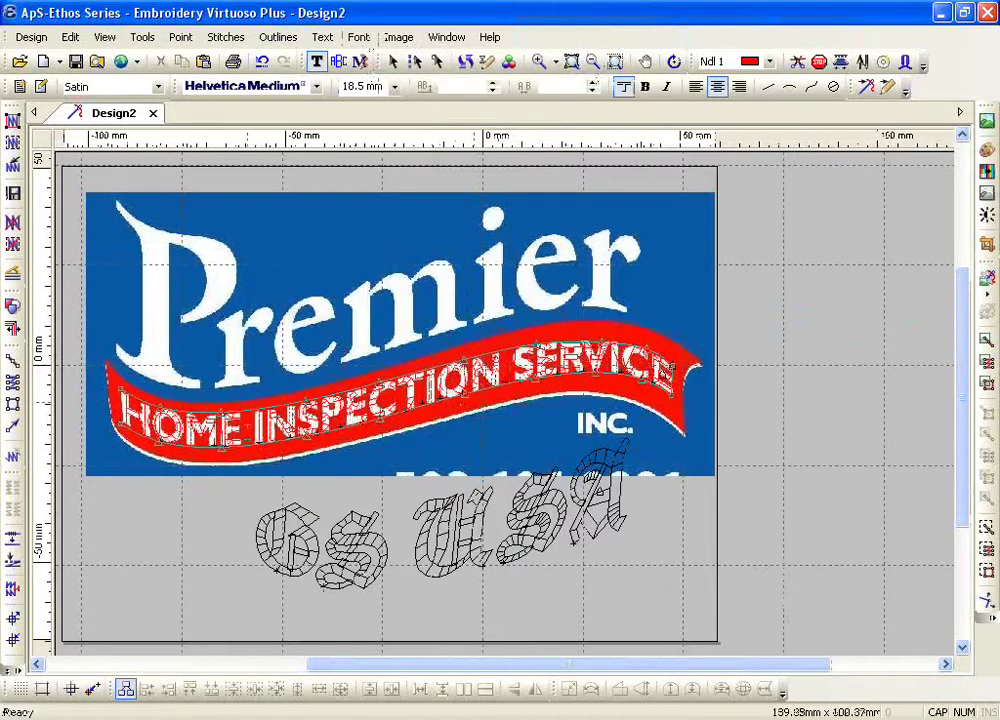
key(Escape)
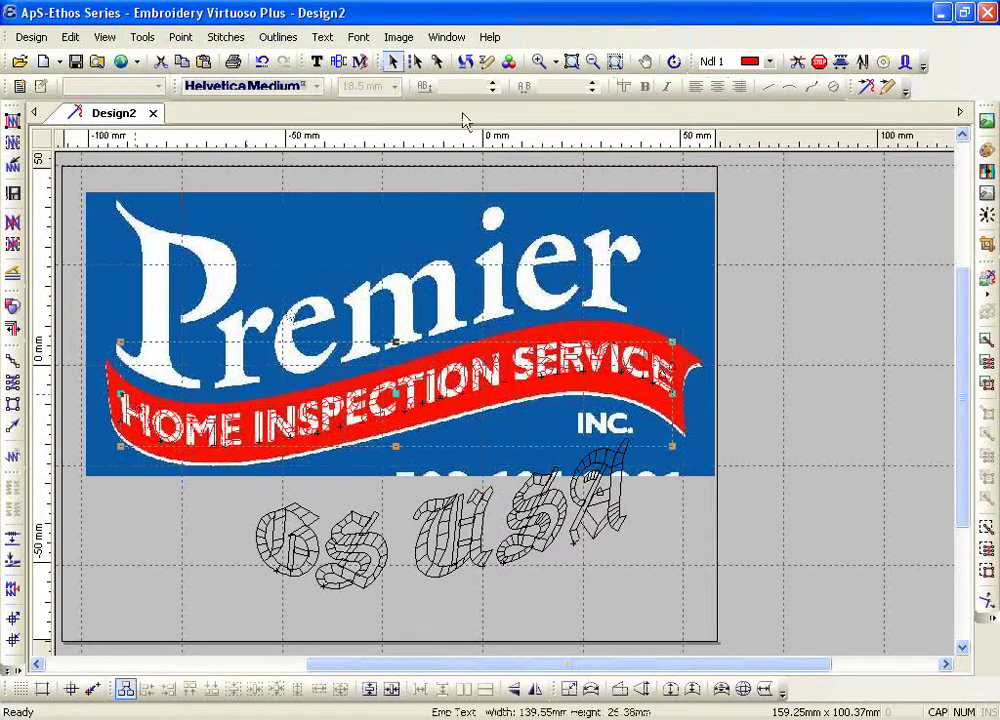
click(540, 61)
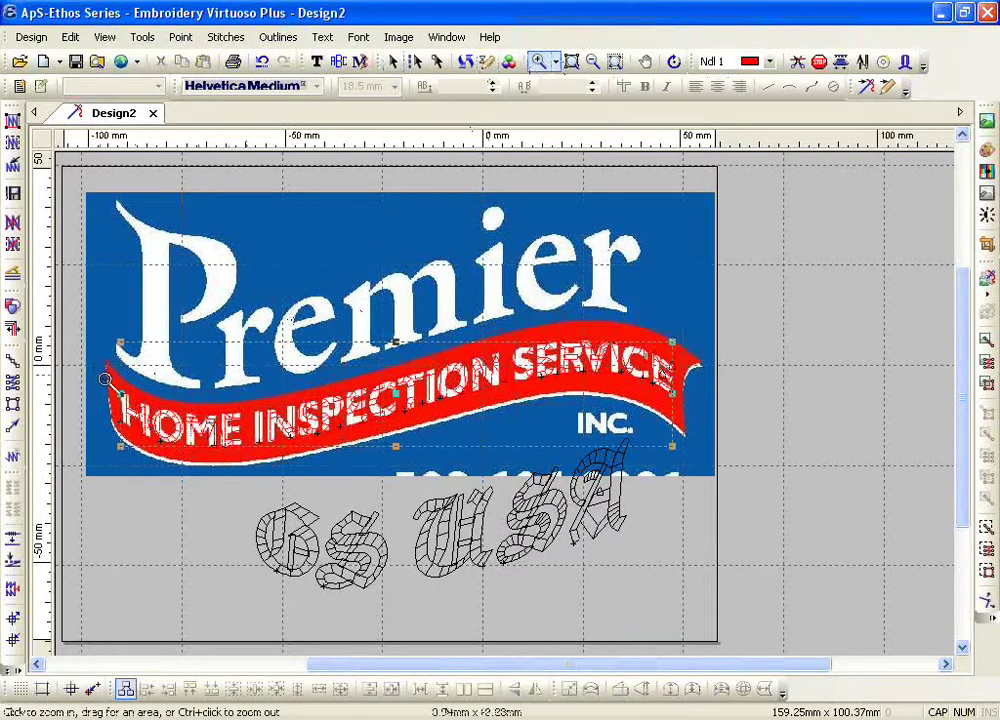
drag(170, 366, 223, 471)
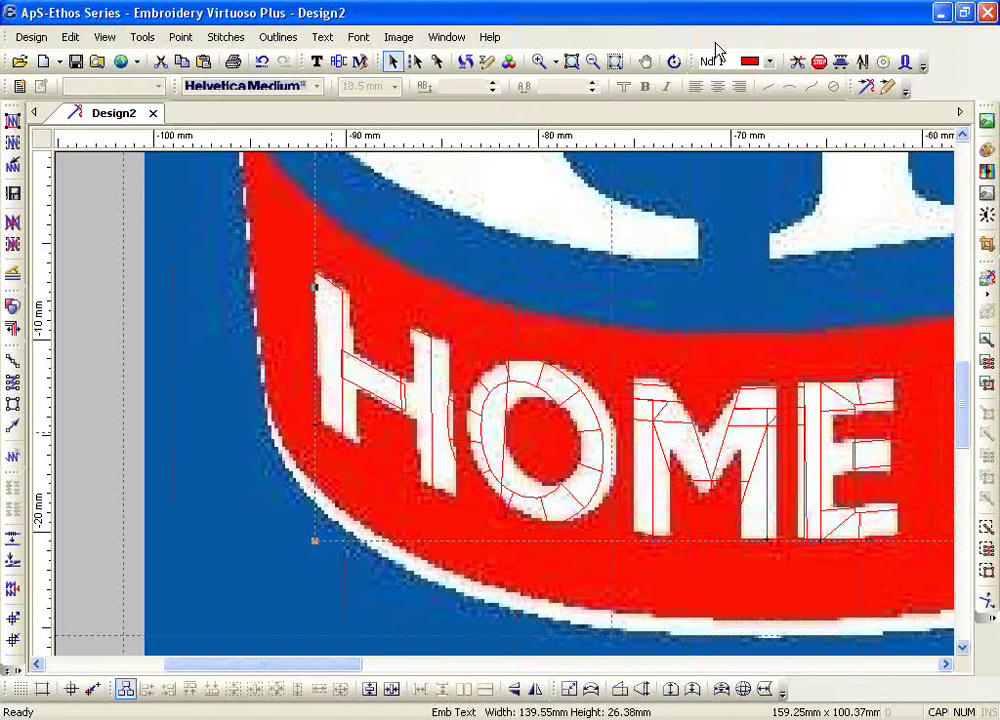
key(Tab)
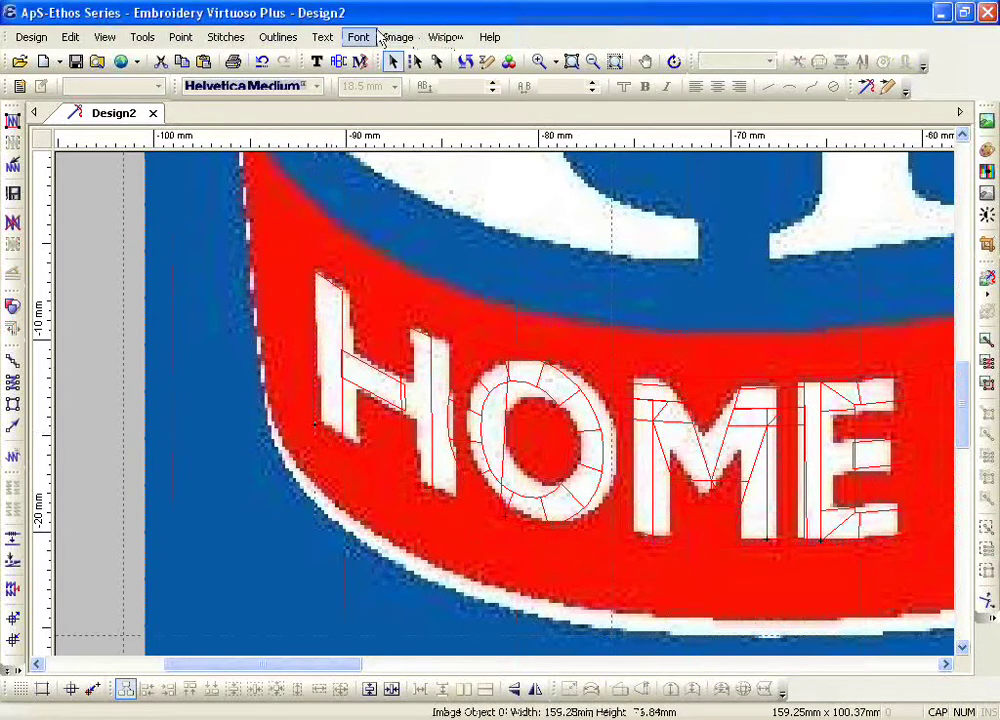
- Hide the background logo image, then select and deselect the HOME lettering
click(398, 37)
click(424, 195)
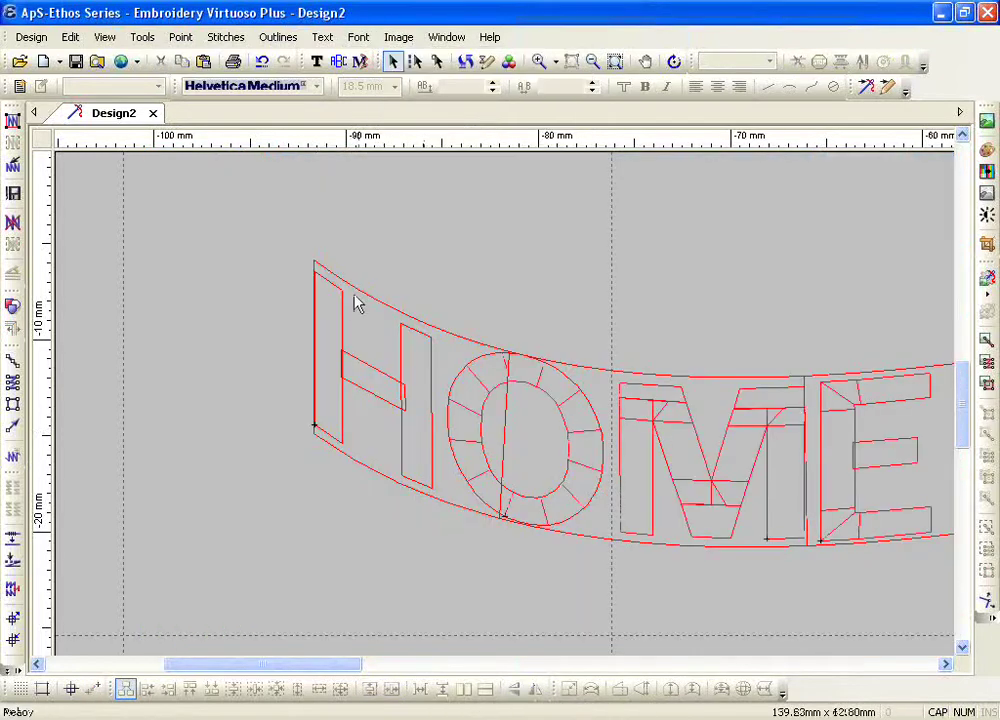
click(385, 308)
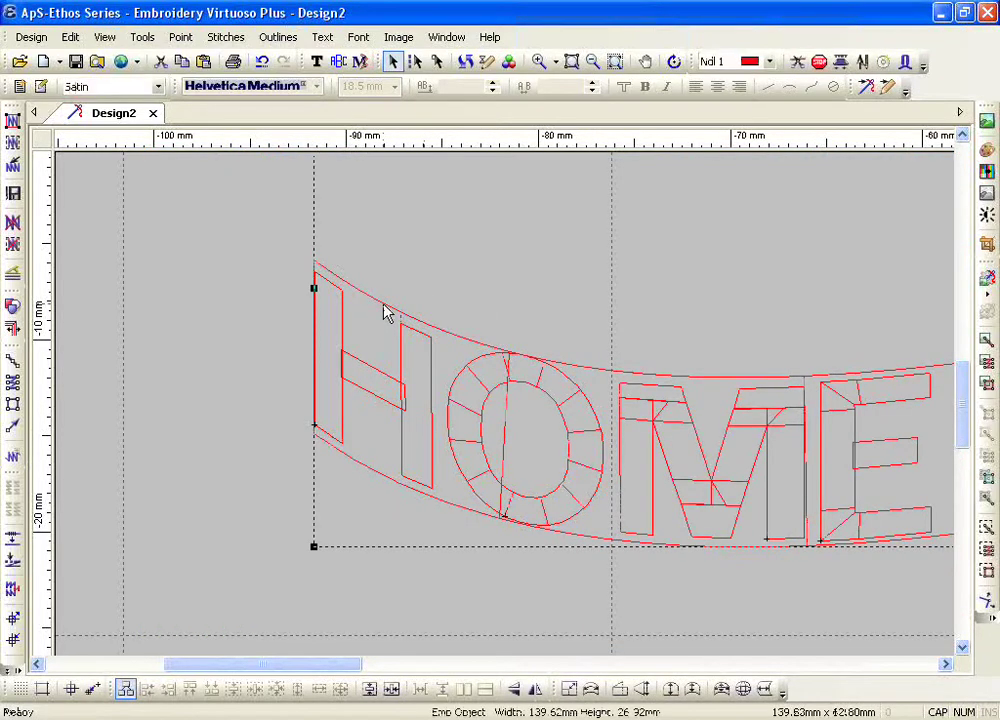
click(385, 313)
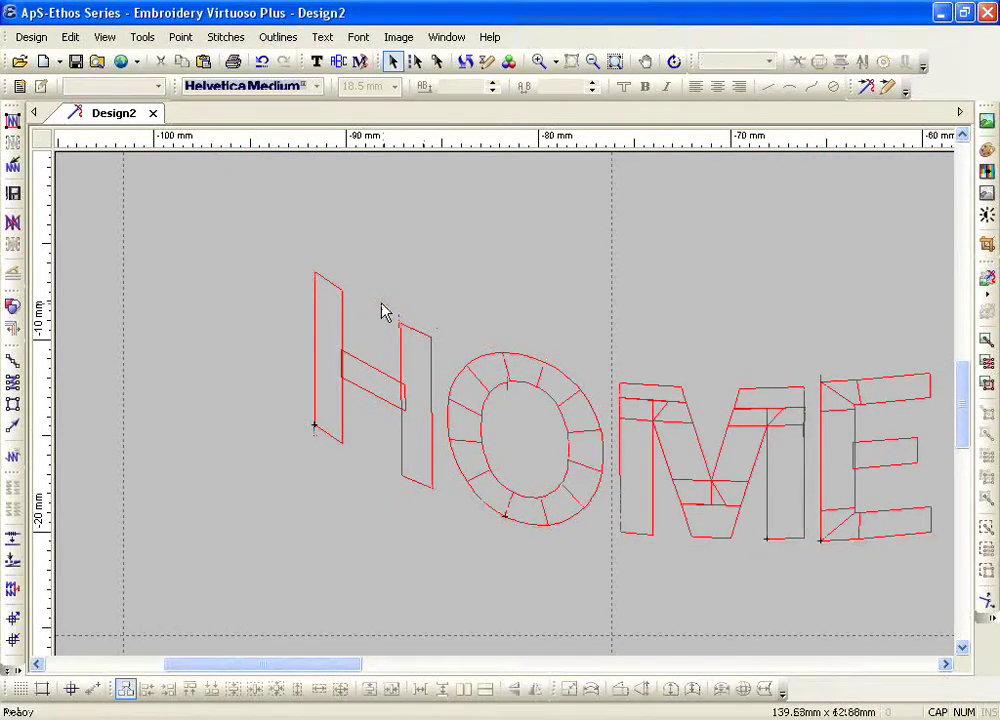
- Generate satin stitches, zoom out to view the whole design, then delete the stitches
click(13, 120)
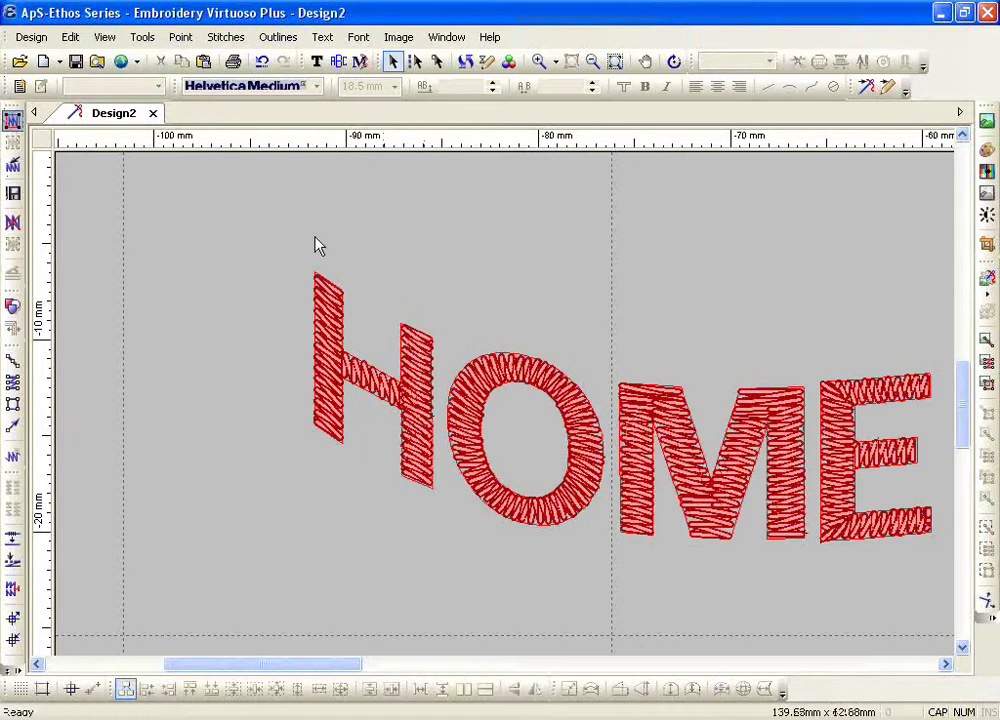
click(592, 62)
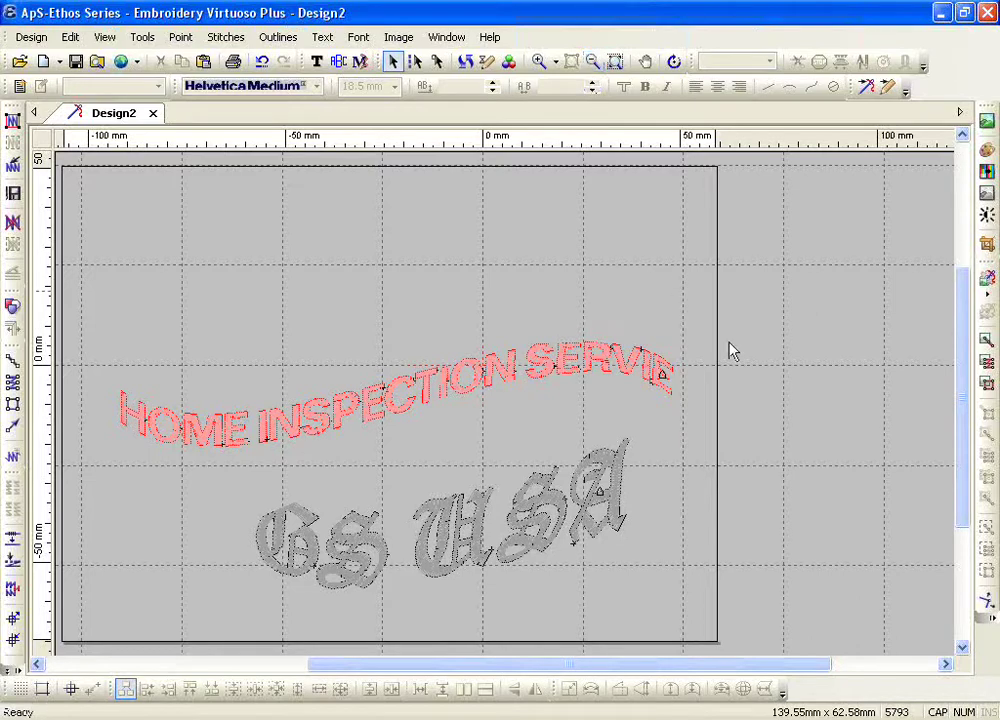
click(12, 225)
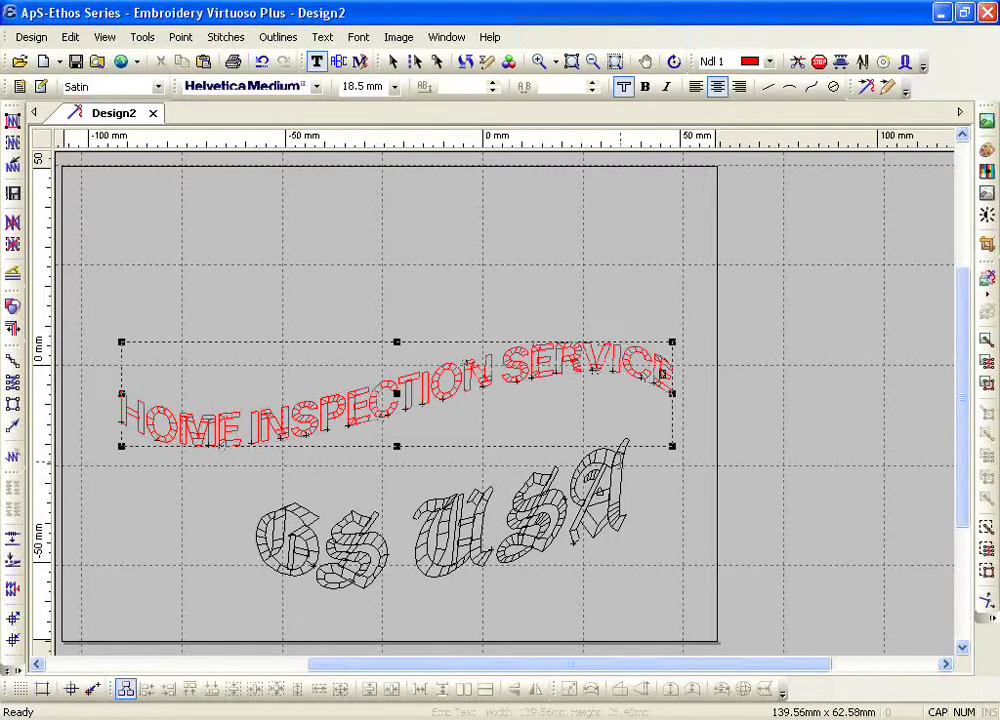
- Generate stitches for all outlines and show the background logo image again
click(8, 138)
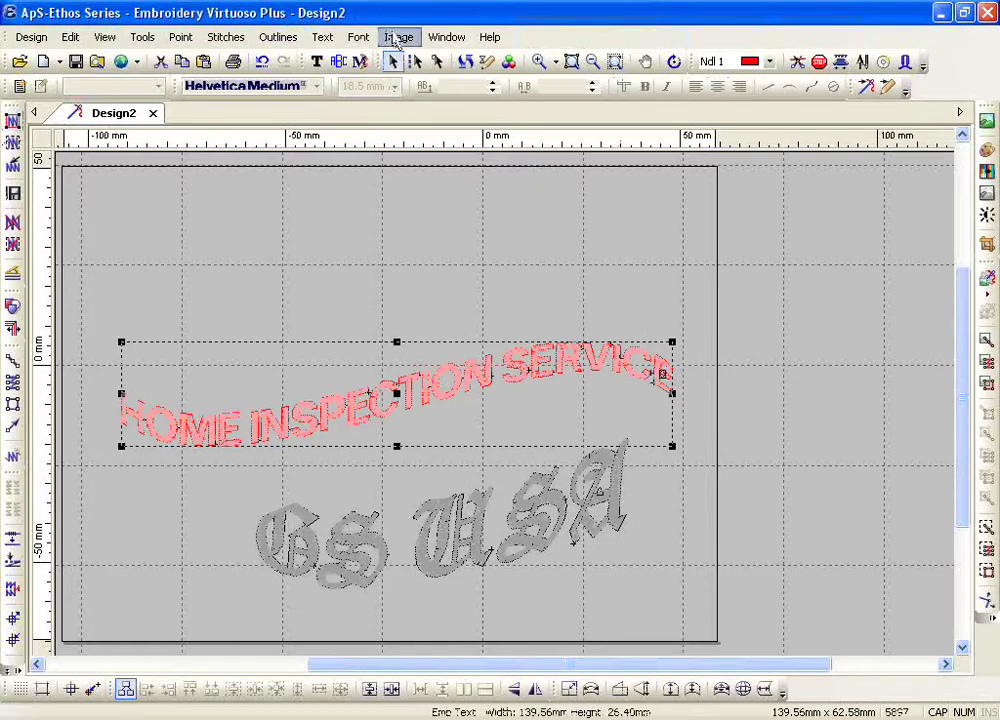
click(398, 37)
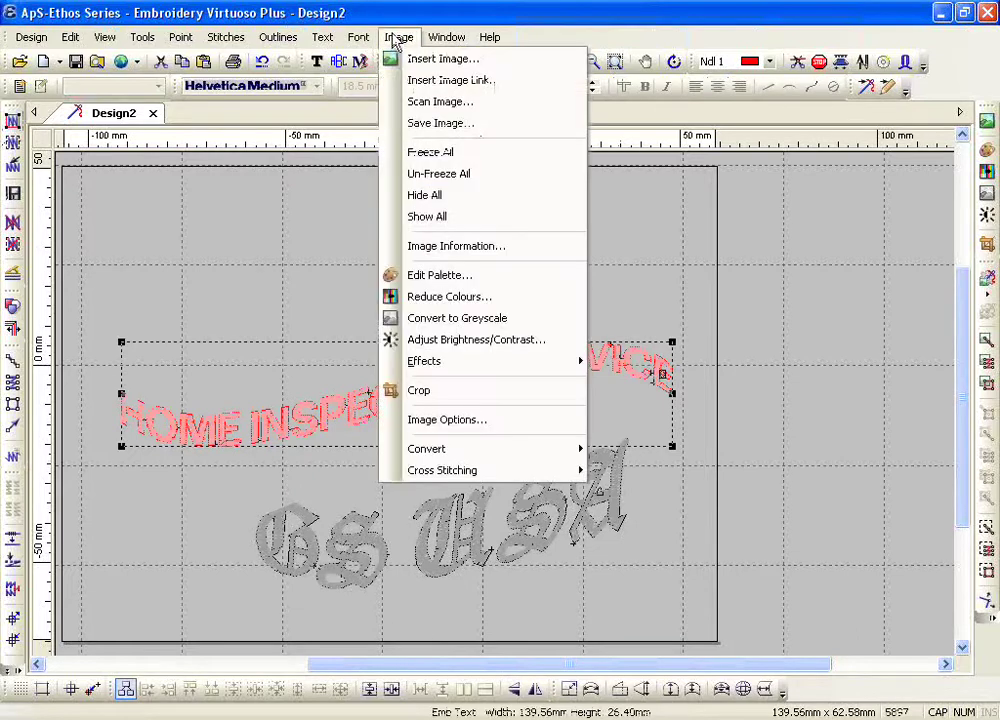
click(443, 220)
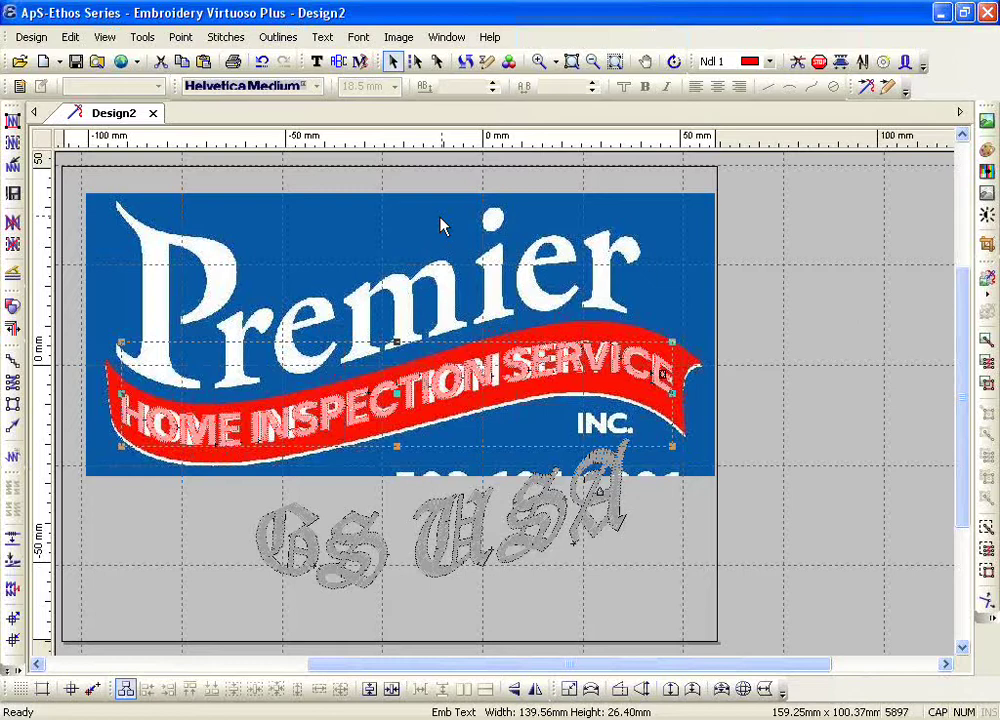
- Zoom in on the HOME INS lettering and delete the generated stitches
click(546, 64)
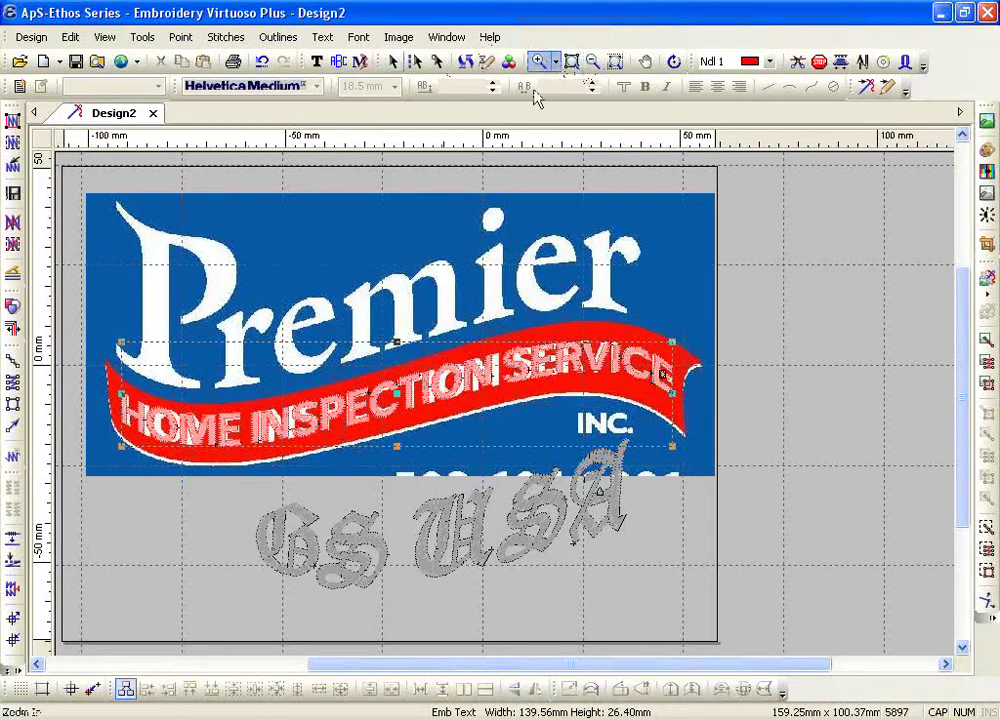
click(306, 478)
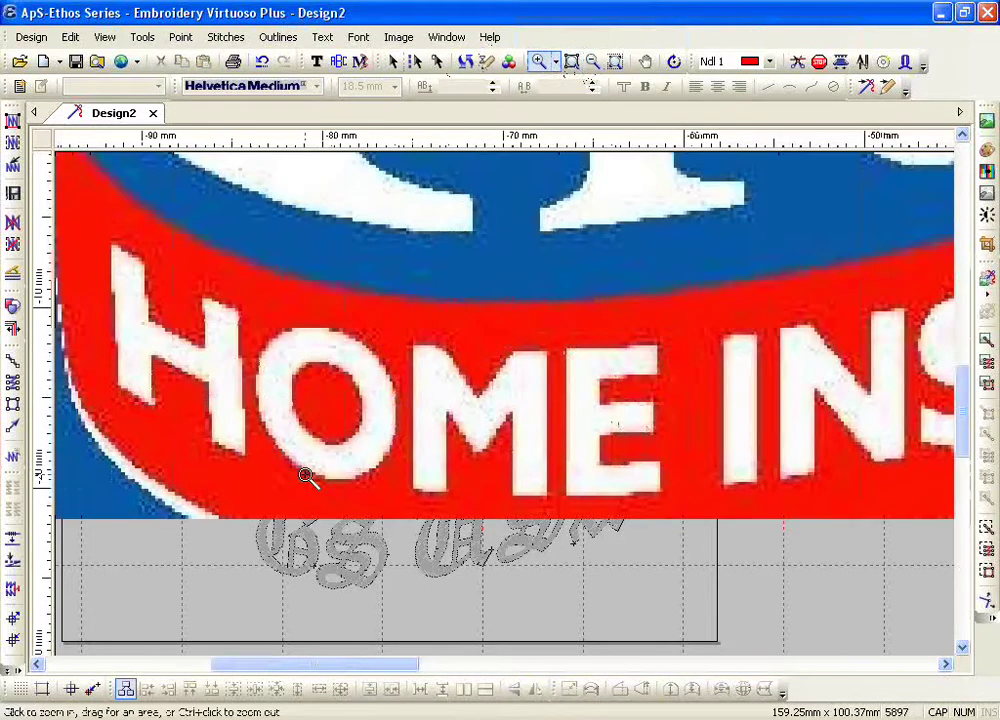
key(Escape)
click(13, 225)
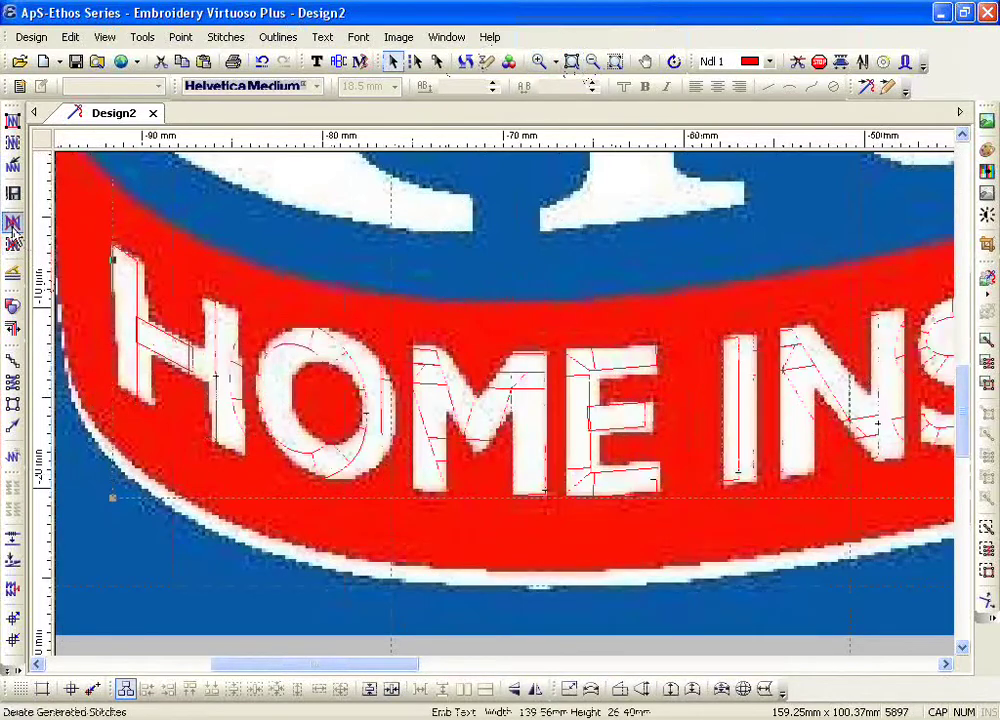
- Show the lettering's envelope for editing and hide the logo image
click(316, 61)
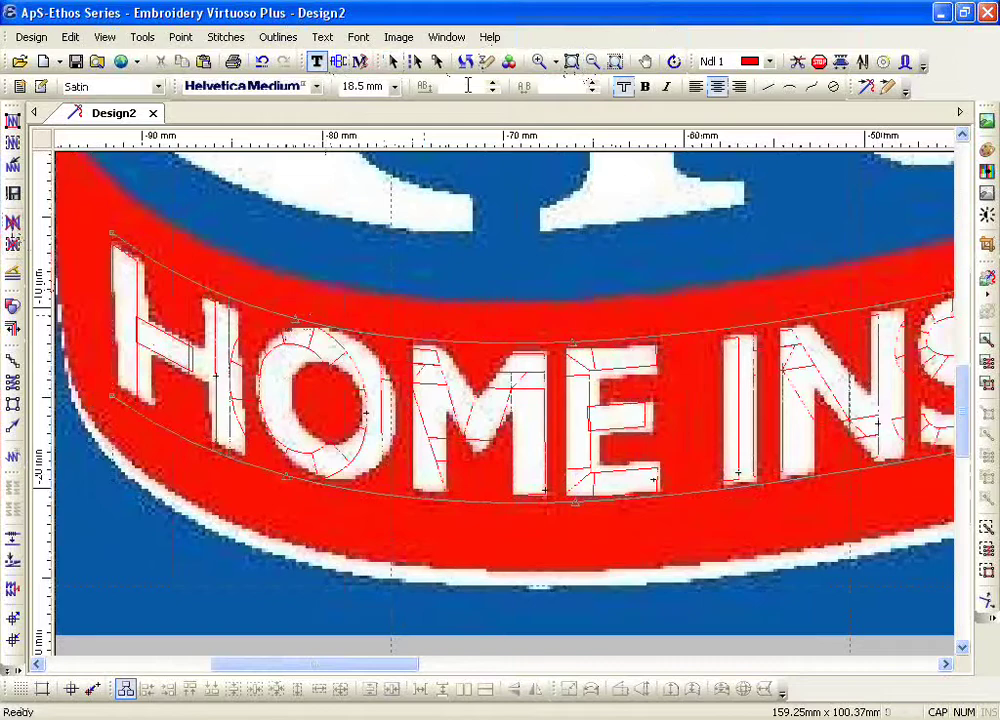
click(398, 37)
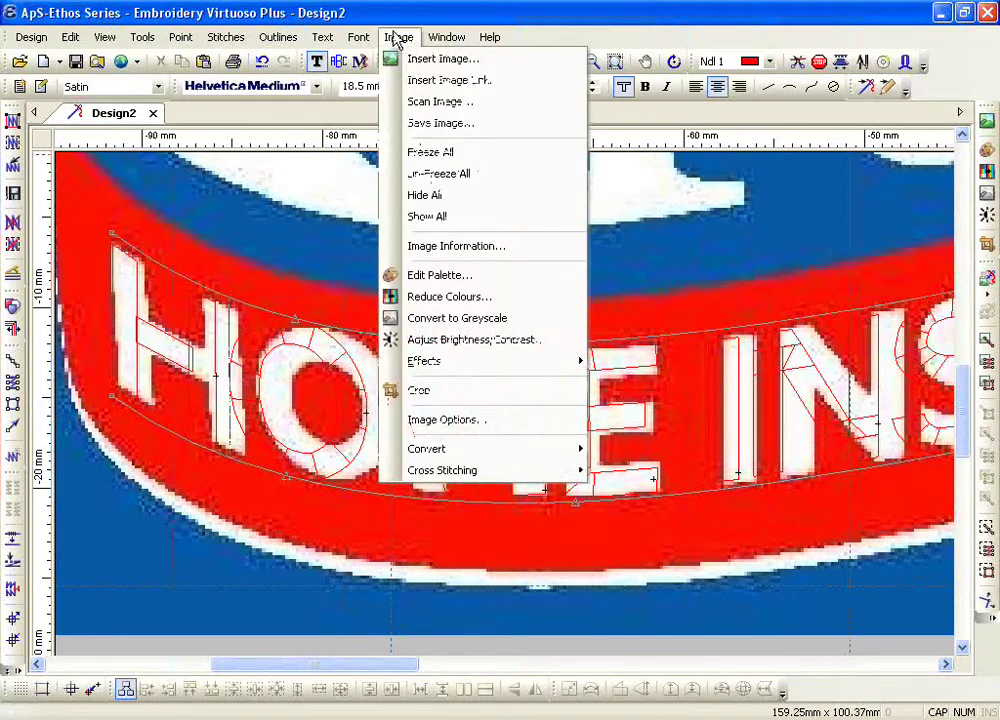
click(440, 195)
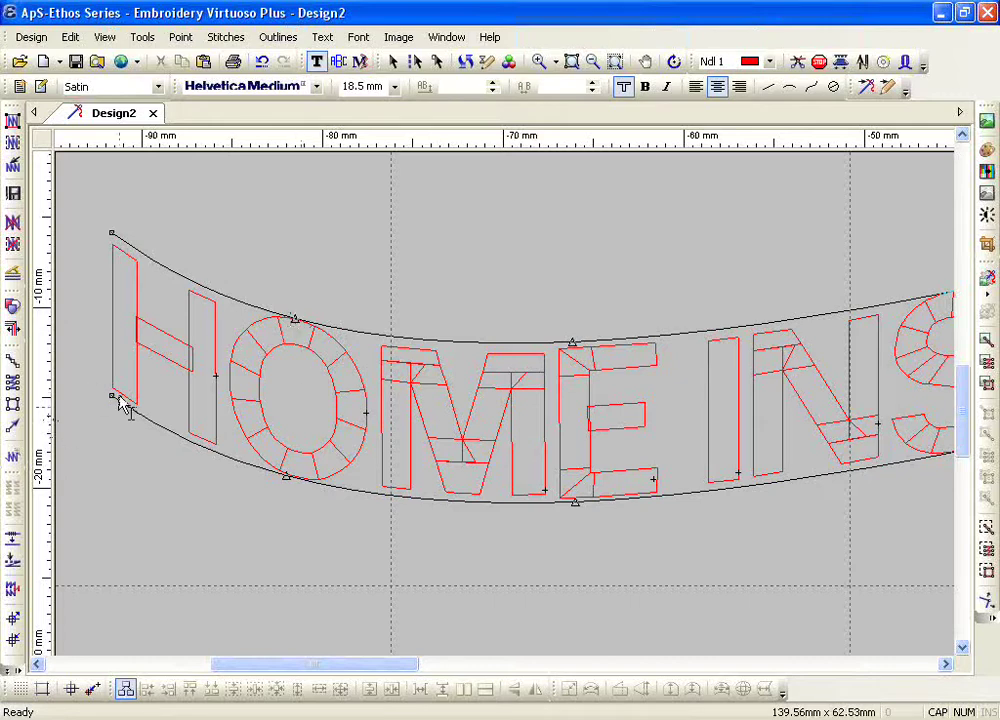
- Pull the envelope's lower-left corner up and left, then drag it back down and right
drag(112, 396, 82, 377)
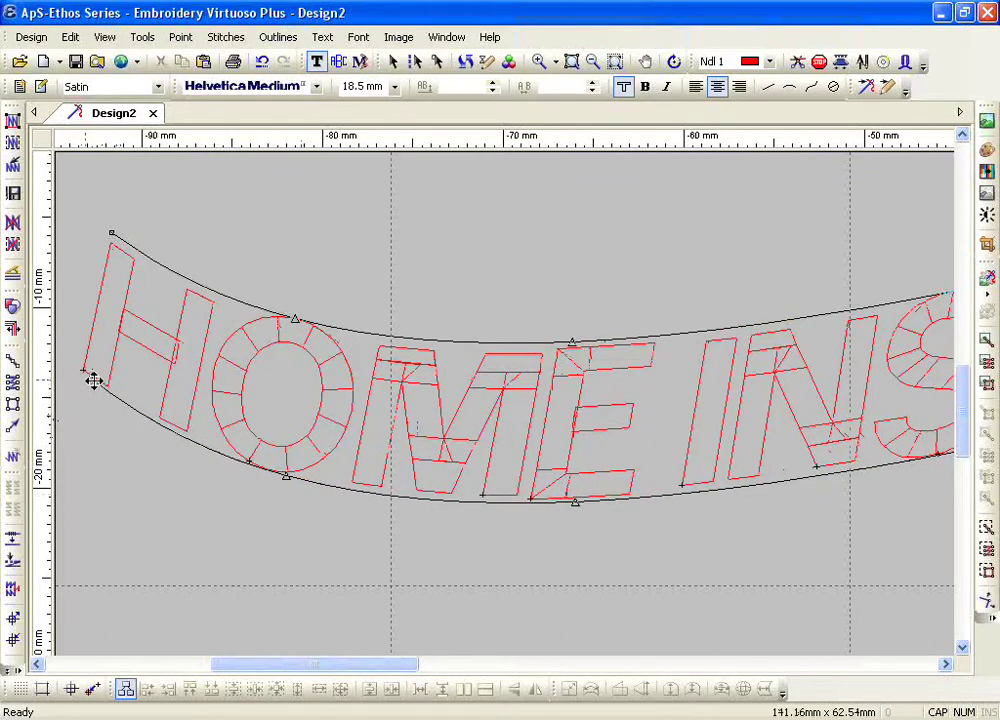
drag(93, 381, 110, 394)
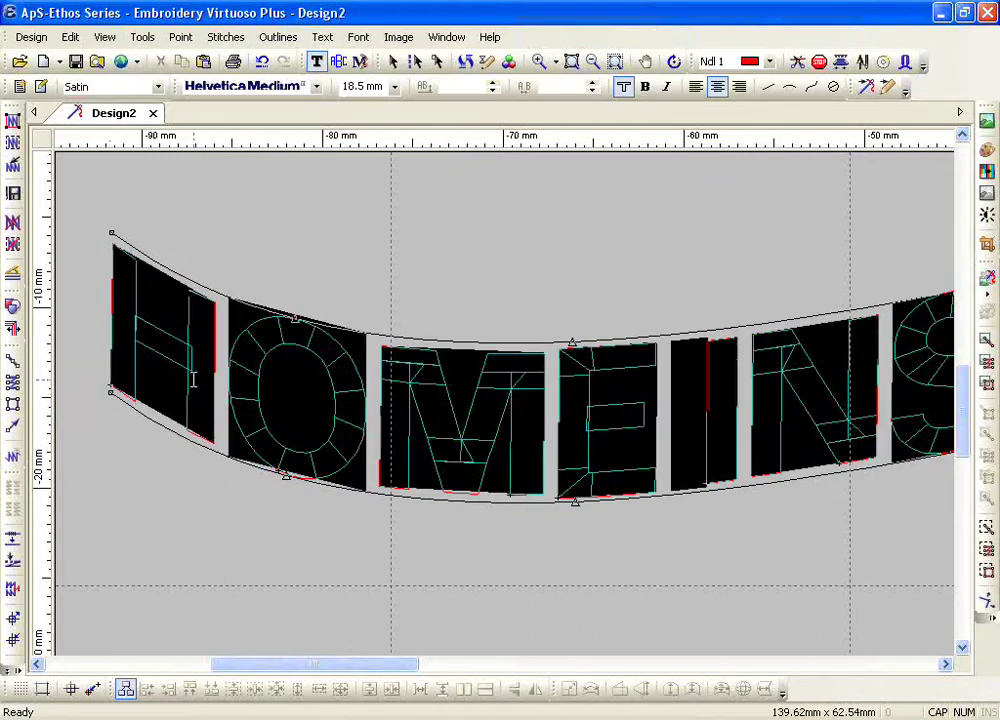
- Set the HOME INSPECTION SERVICE lettering to the Alaska font and deselect it
click(200, 88)
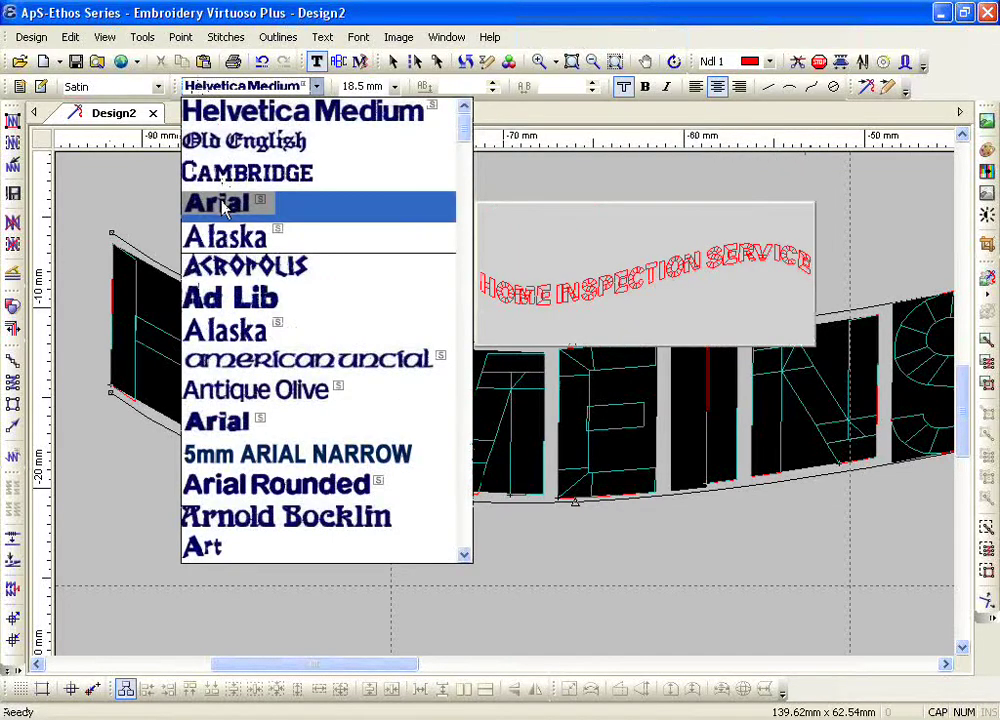
click(224, 237)
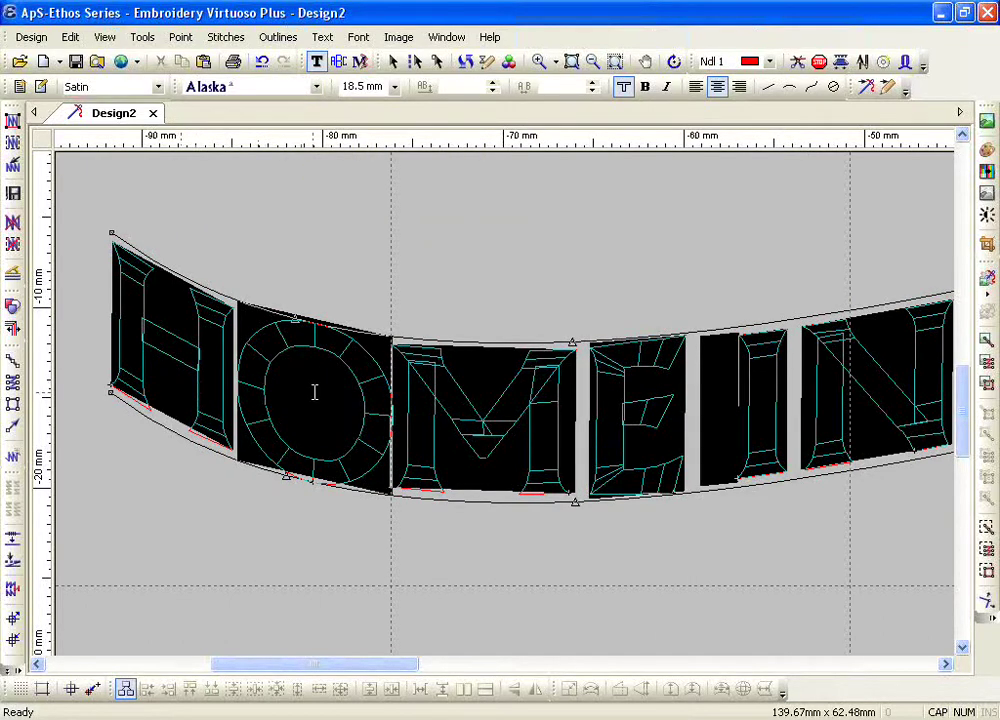
click(580, 254)
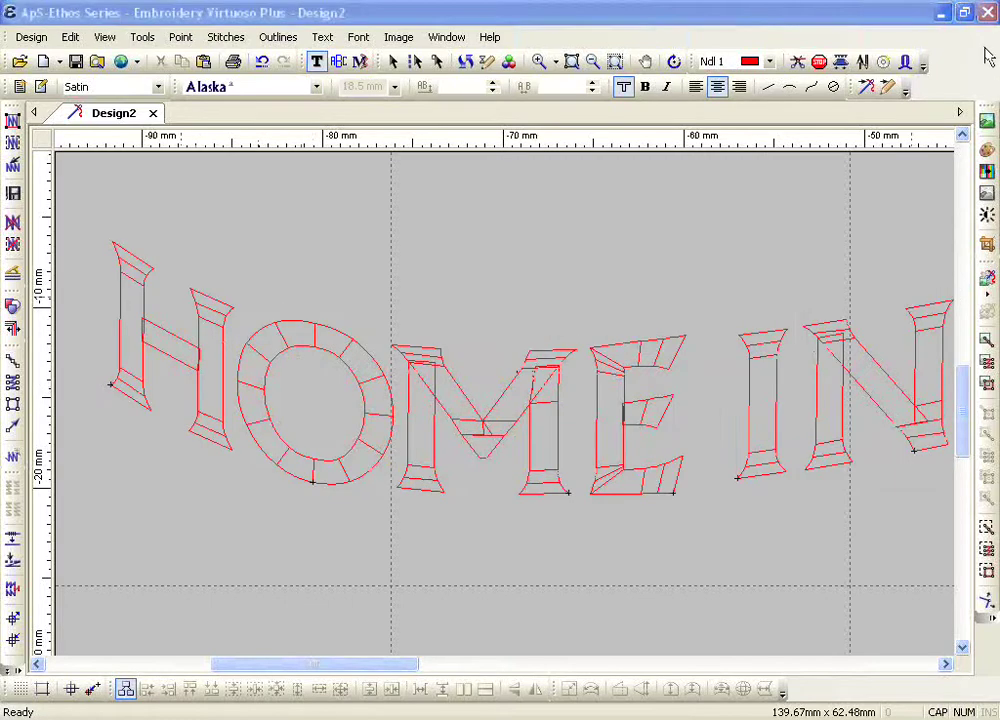